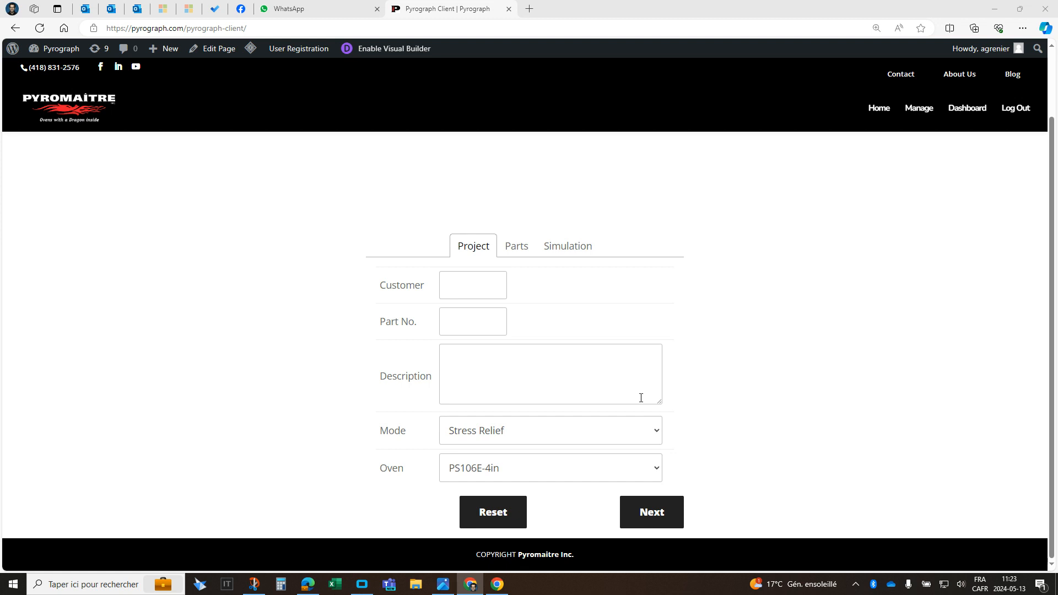
# - Set the project's mode to Stress Relief and its oven to PS168E-4in, and continue to the part settings
pyautogui.click(656, 436)
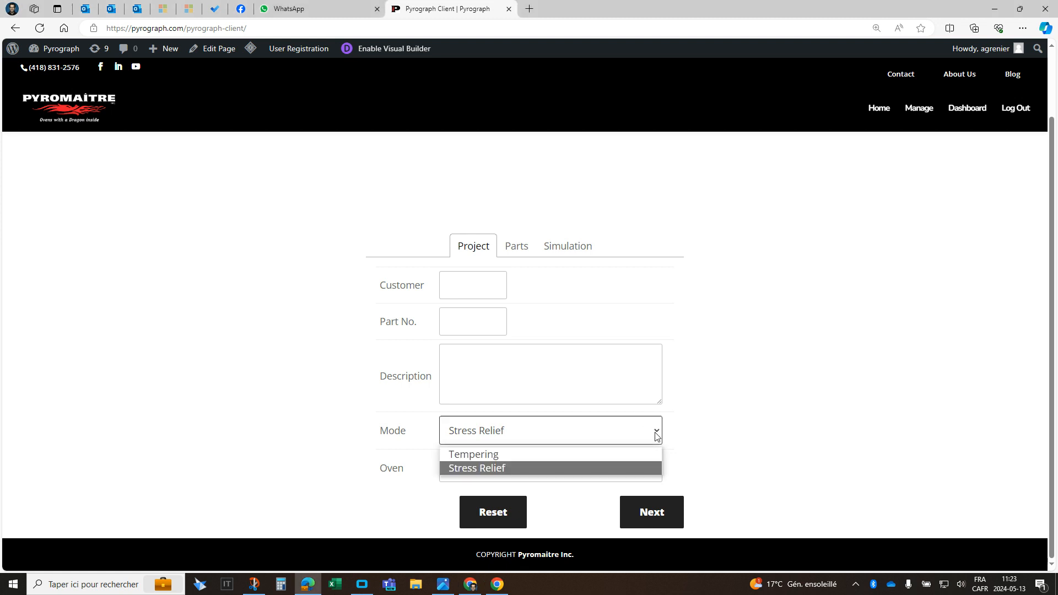
pyautogui.click(517, 468)
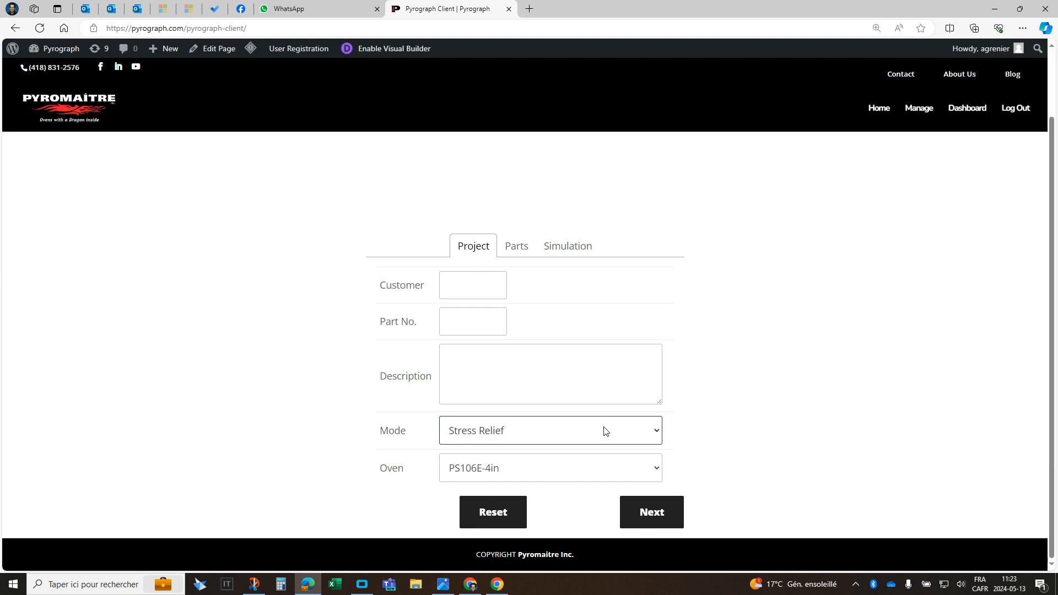
pyautogui.click(657, 471)
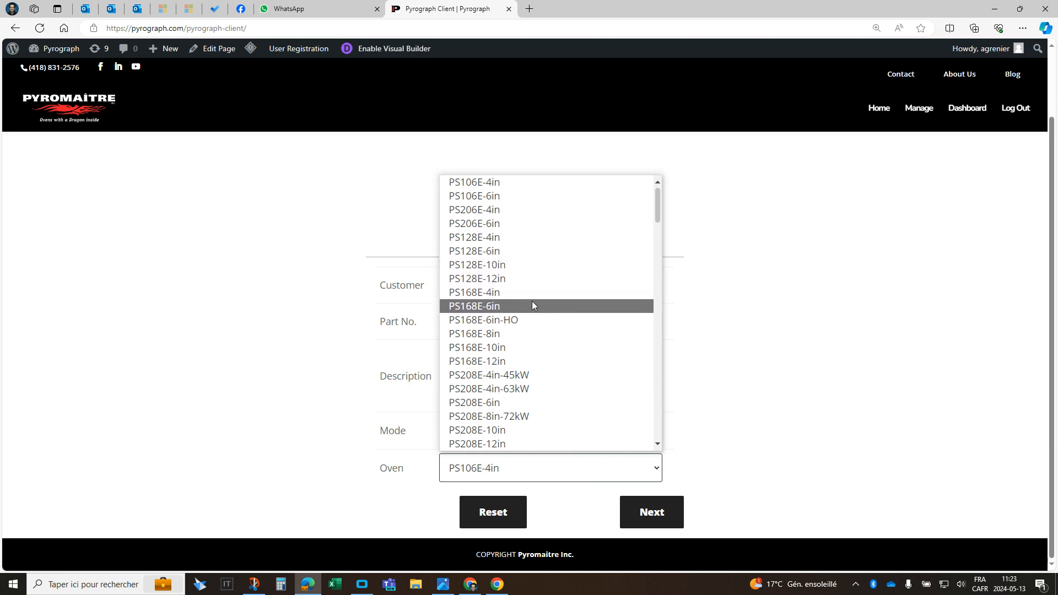
pyautogui.scroll(-1, 524, 262)
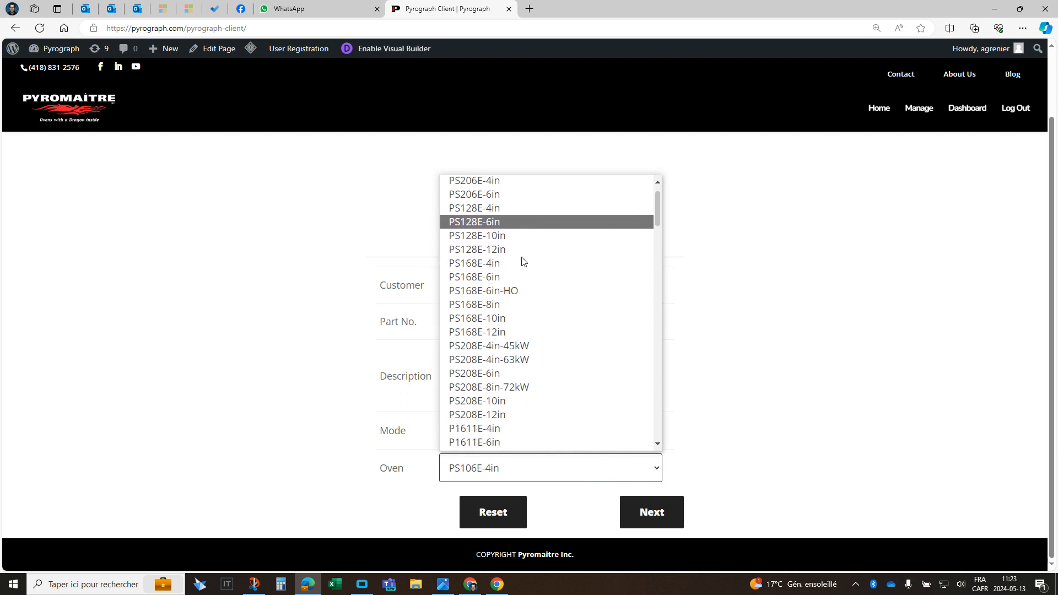
pyautogui.scroll(-4, 517, 435)
pyautogui.scroll(2, 514, 318)
pyautogui.scroll(-2, 514, 318)
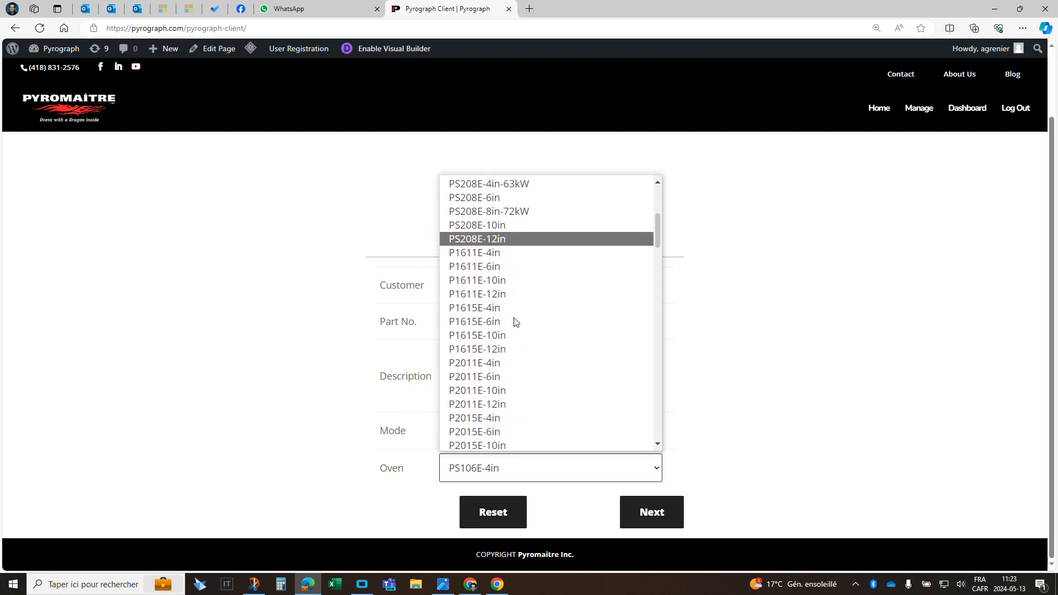
pyautogui.scroll(5, 515, 325)
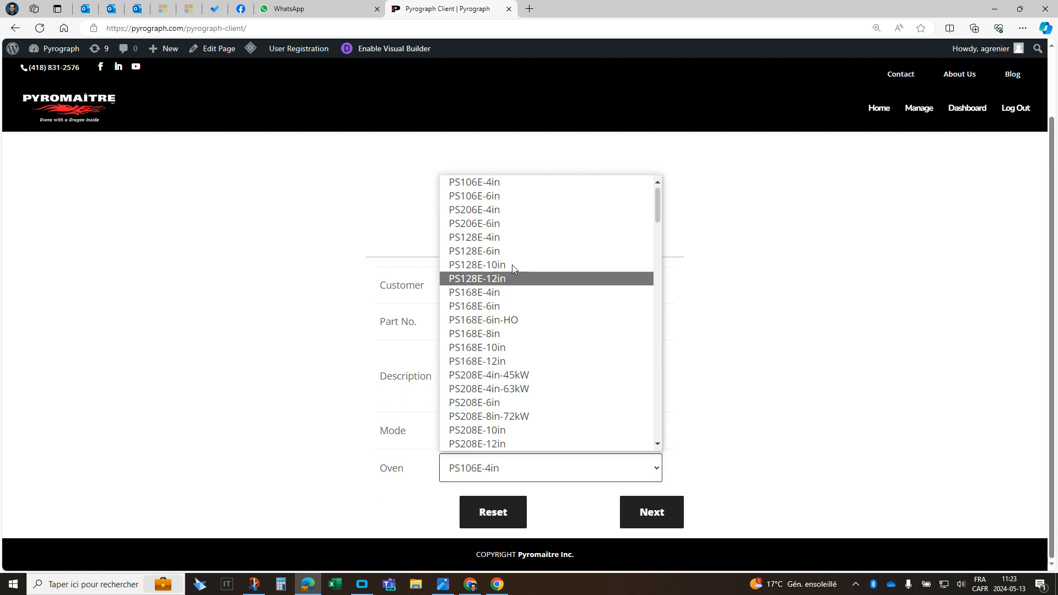
pyautogui.click(501, 292)
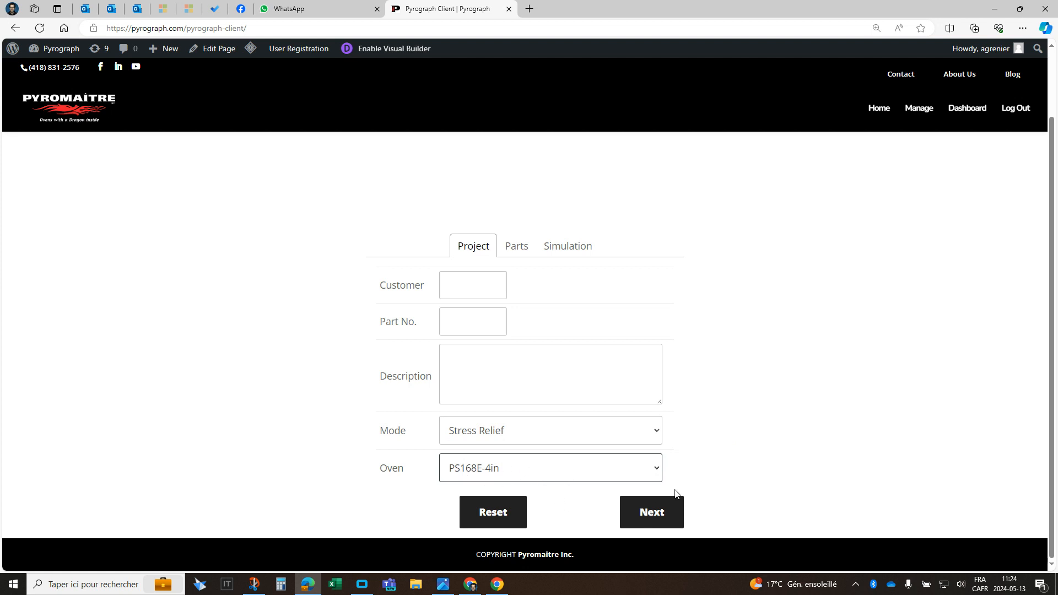
pyautogui.click(649, 511)
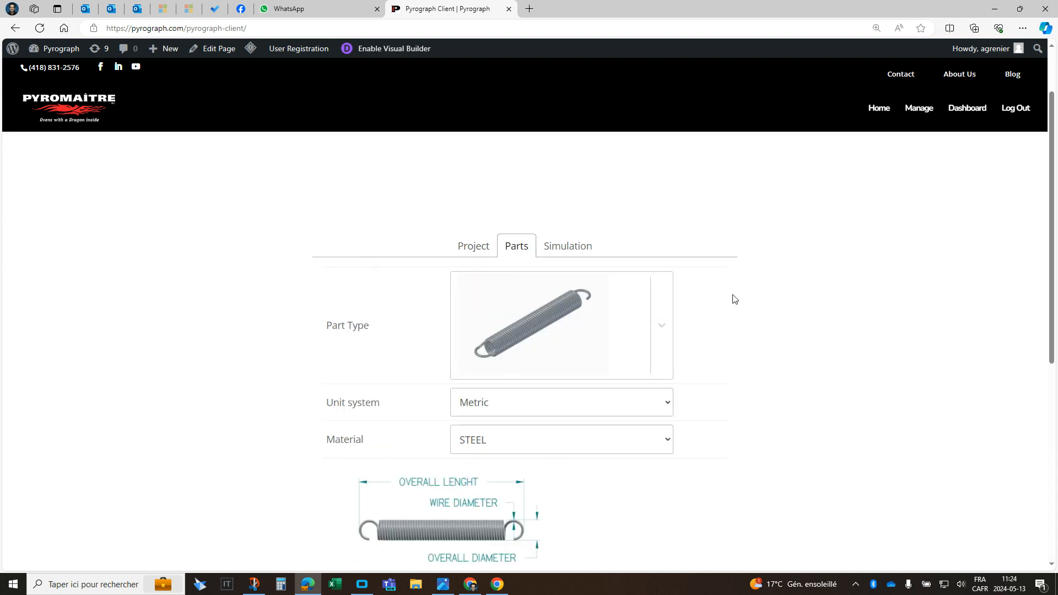
# - Choose the tapered compression spring as the part type
pyautogui.scroll(-2, 751, 293)
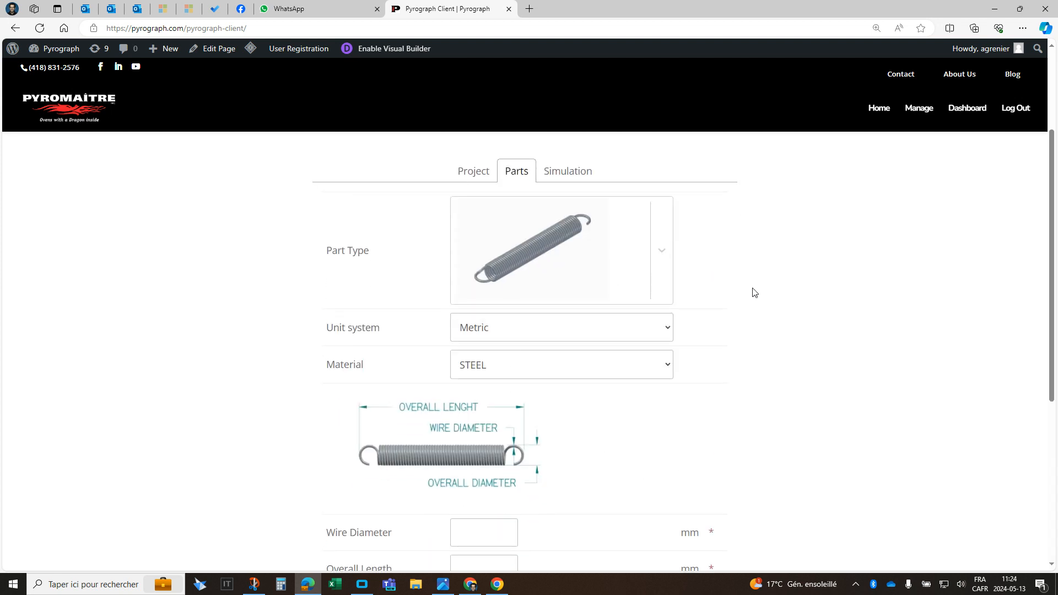
pyautogui.click(663, 244)
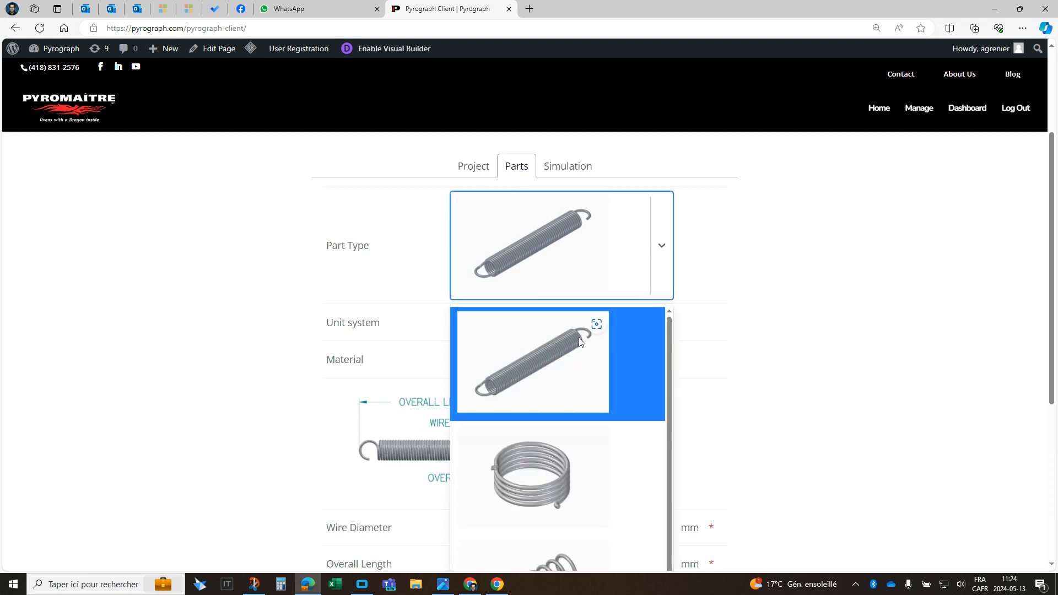
pyautogui.scroll(-1, 567, 344)
pyautogui.scroll(1, 573, 353)
pyautogui.scroll(-3, 775, 345)
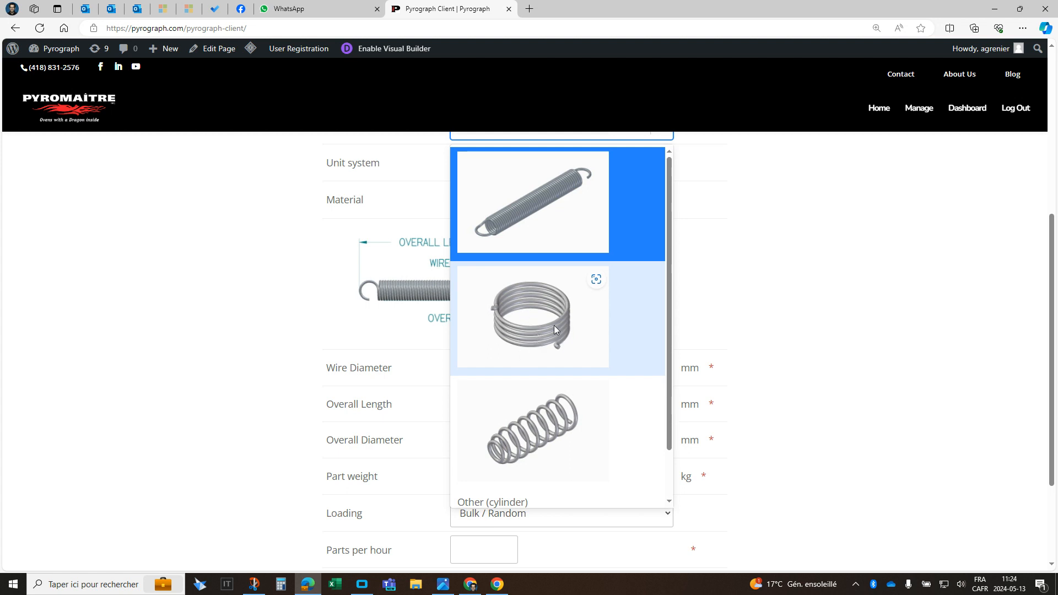
pyautogui.scroll(-1, 554, 325)
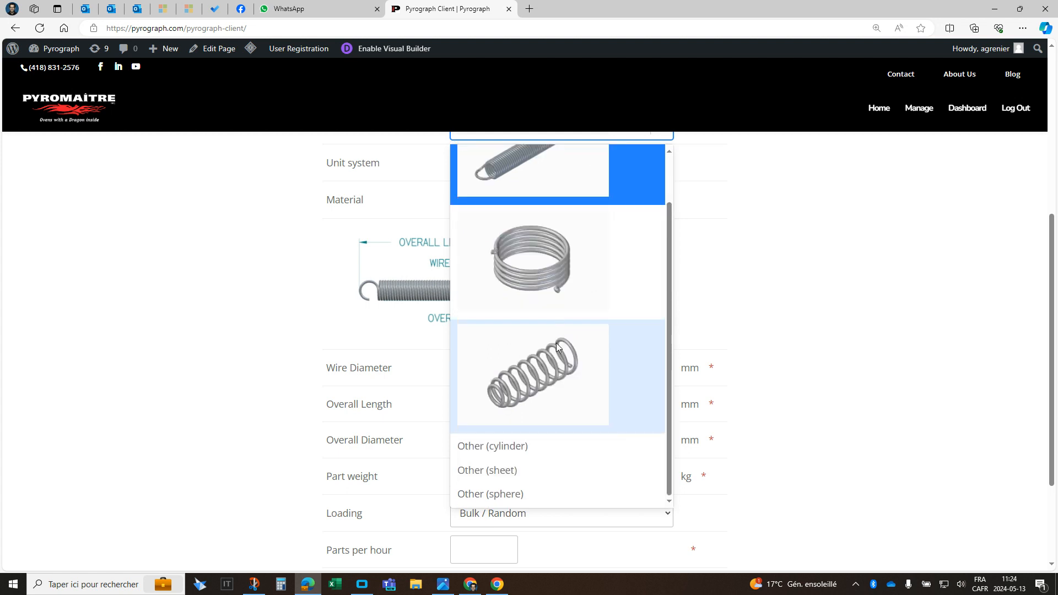
pyautogui.click(538, 386)
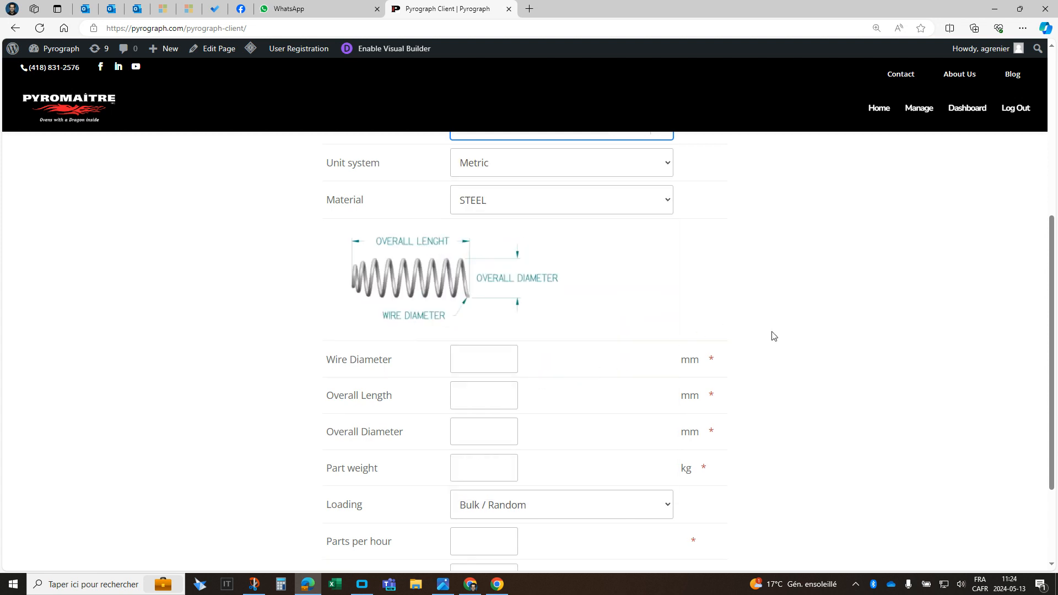
# - Set the part's unit system to Imperial and its material to CHROME SILICON STEEL ASTM 401
pyautogui.scroll(1, 769, 336)
pyautogui.scroll(1, 761, 318)
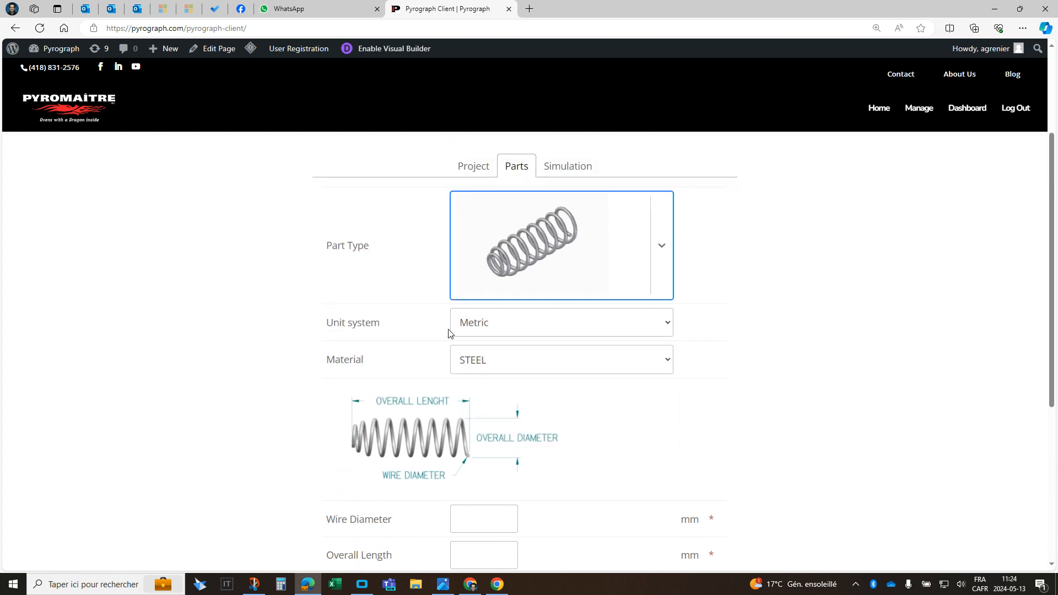
pyautogui.click(667, 326)
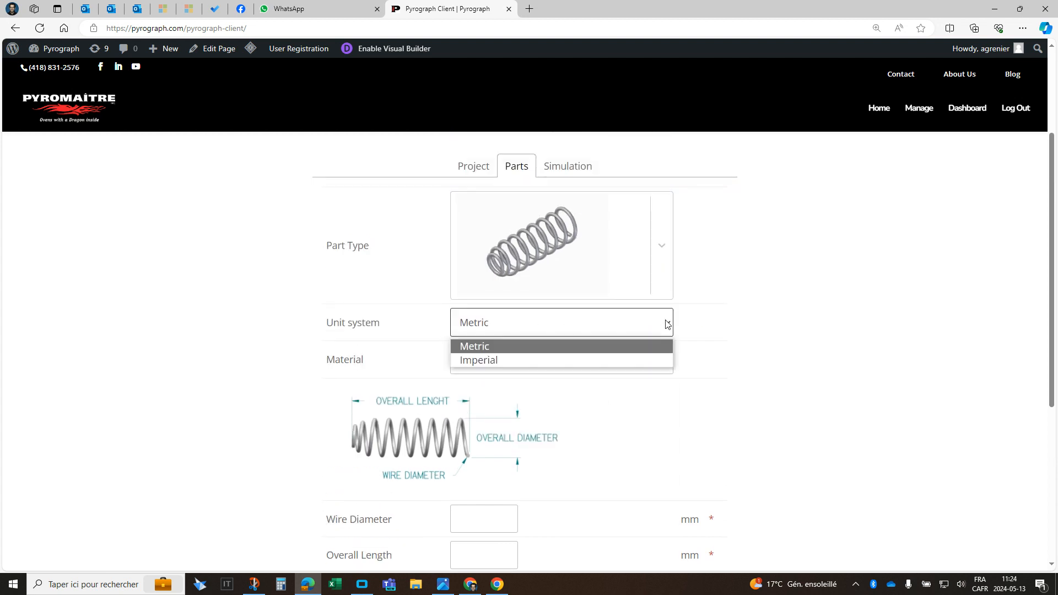
pyautogui.click(501, 360)
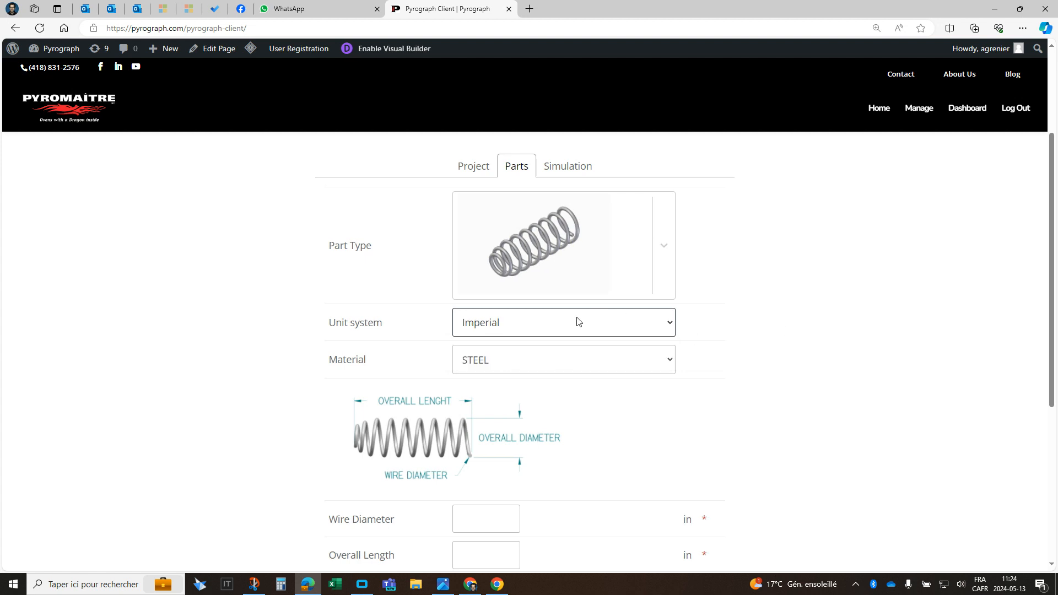
pyautogui.scroll(-1, 581, 321)
pyautogui.scroll(-1, 583, 320)
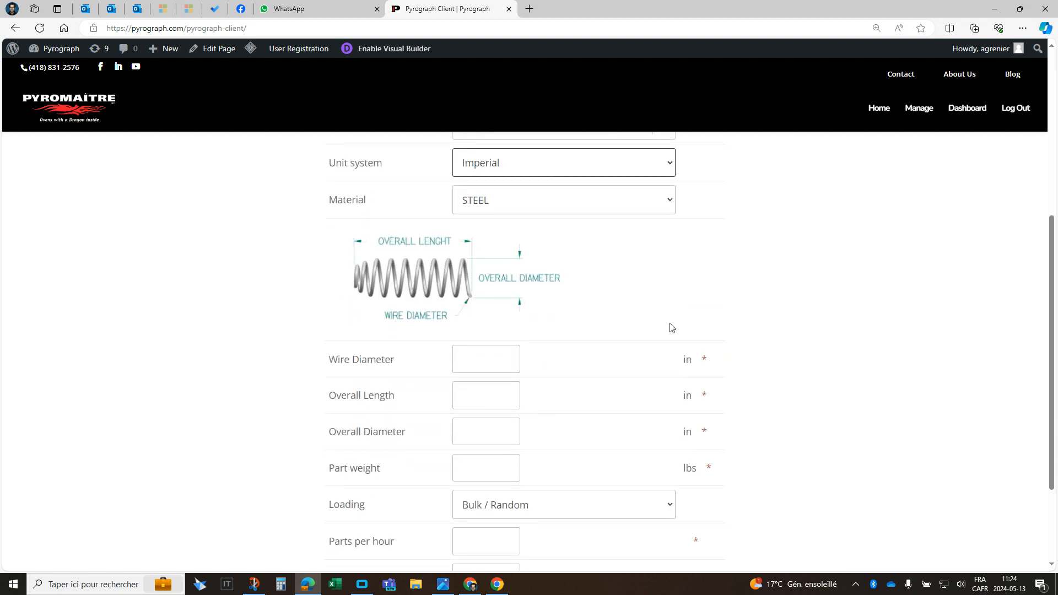
pyautogui.click(671, 205)
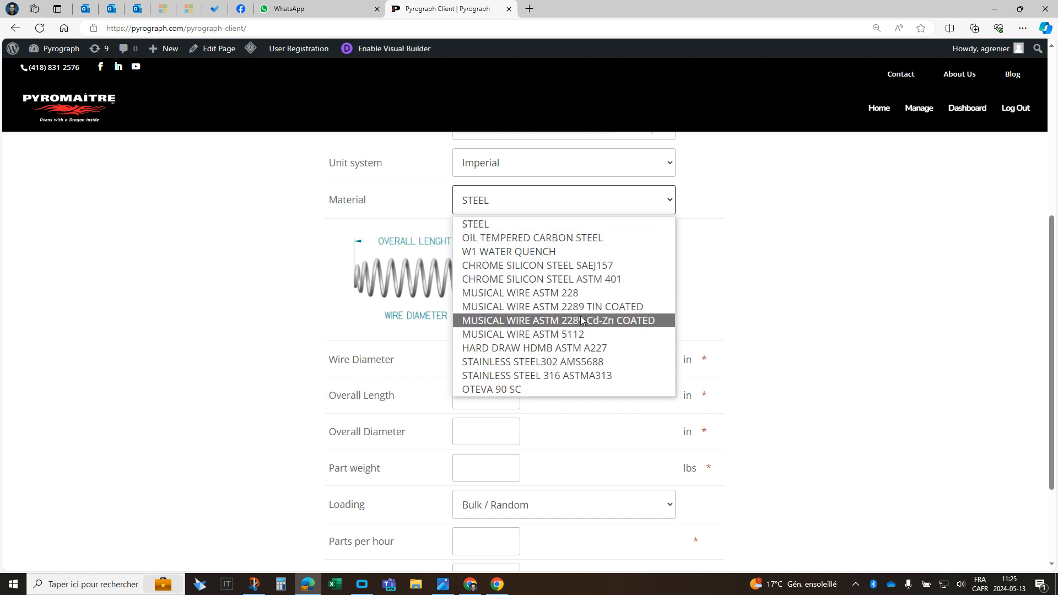
pyautogui.click(566, 280)
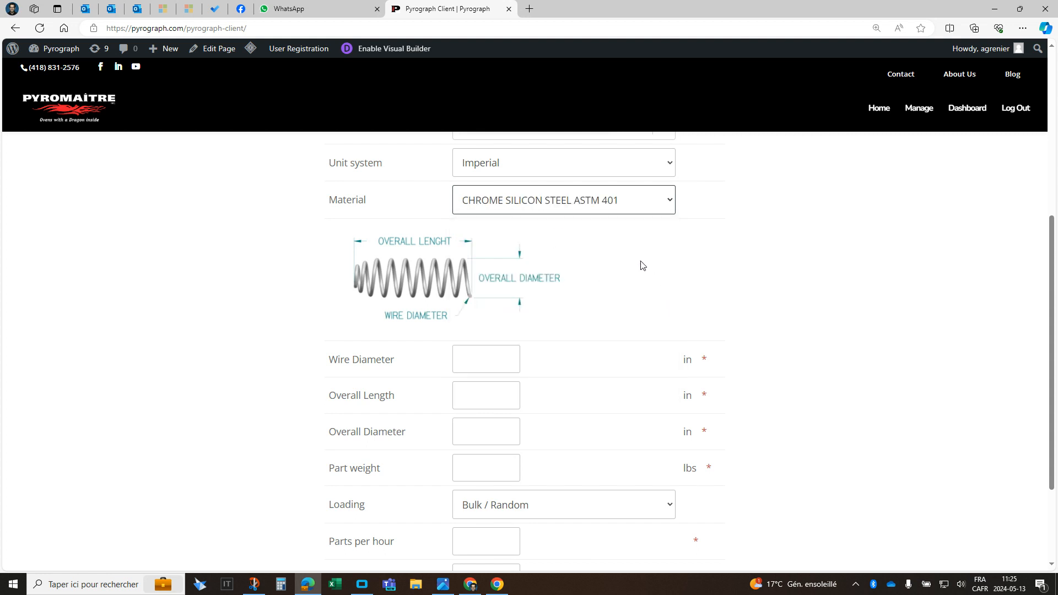
# - Enter the spring's wire diameter .187 in, overall length 4.5 in, overall diameter 1.5 in and part weight .1 lbs
pyautogui.scroll(-1, 639, 261)
pyautogui.click(496, 280)
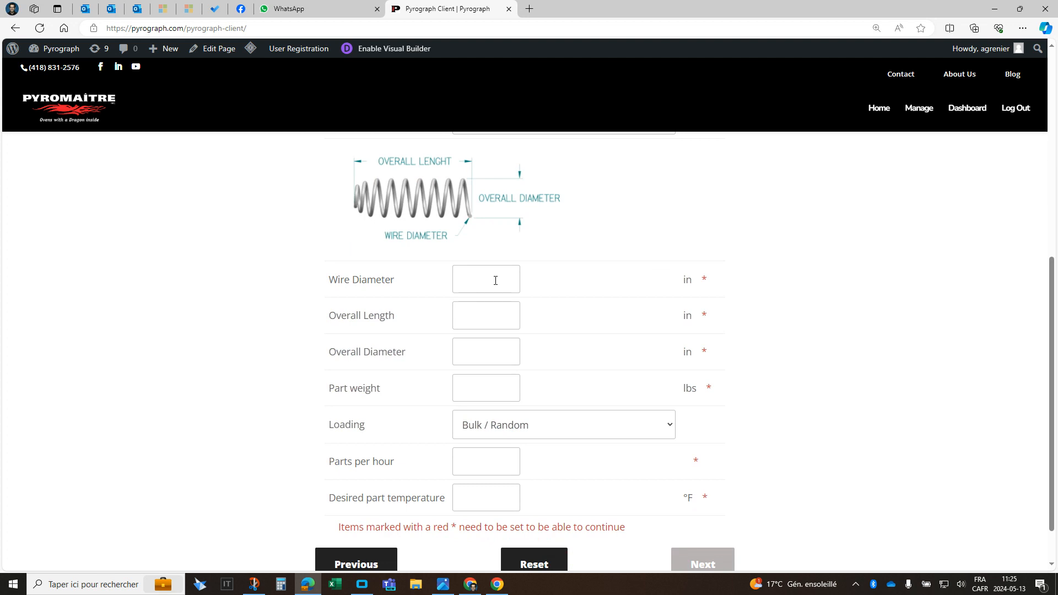
pyautogui.write('1')
pyautogui.write('.187')
pyautogui.click(483, 315)
pyautogui.write('4.5')
pyautogui.click(478, 353)
pyautogui.write('1.5')
pyautogui.click(486, 388)
pyautogui.write('.1')
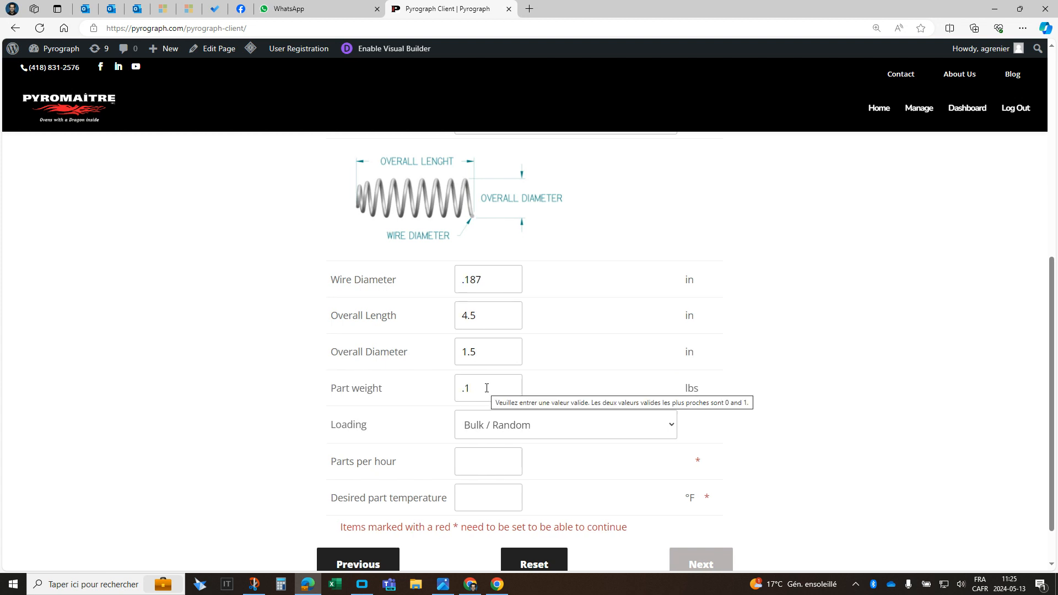
# - Set the loading of the parts to Organized / Aligned
pyautogui.scroll(-1, 570, 378)
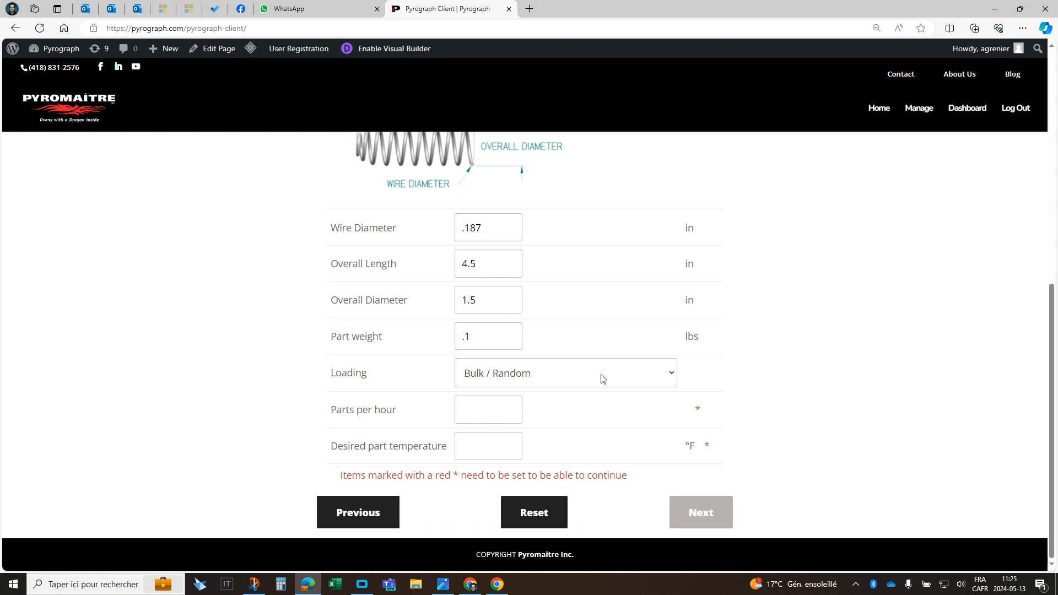
pyautogui.click(653, 372)
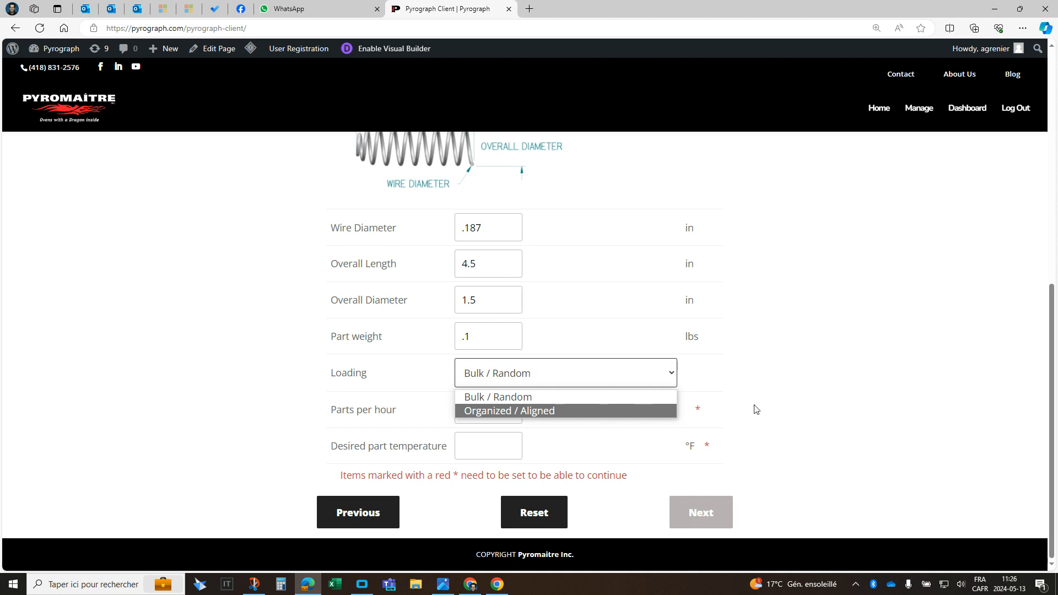
pyautogui.click(769, 416)
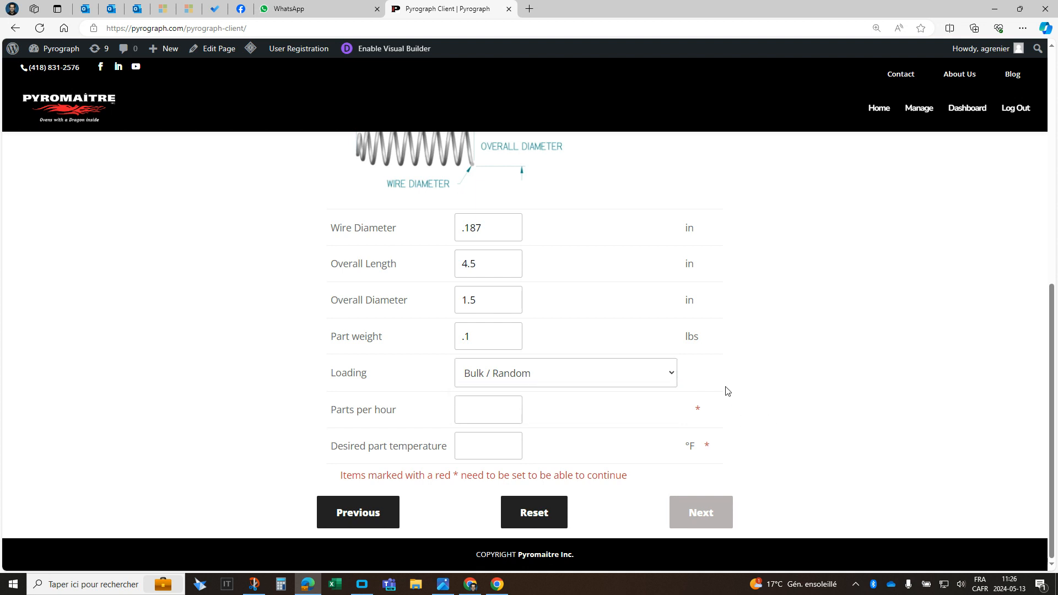
pyautogui.click(672, 373)
pyautogui.click(538, 411)
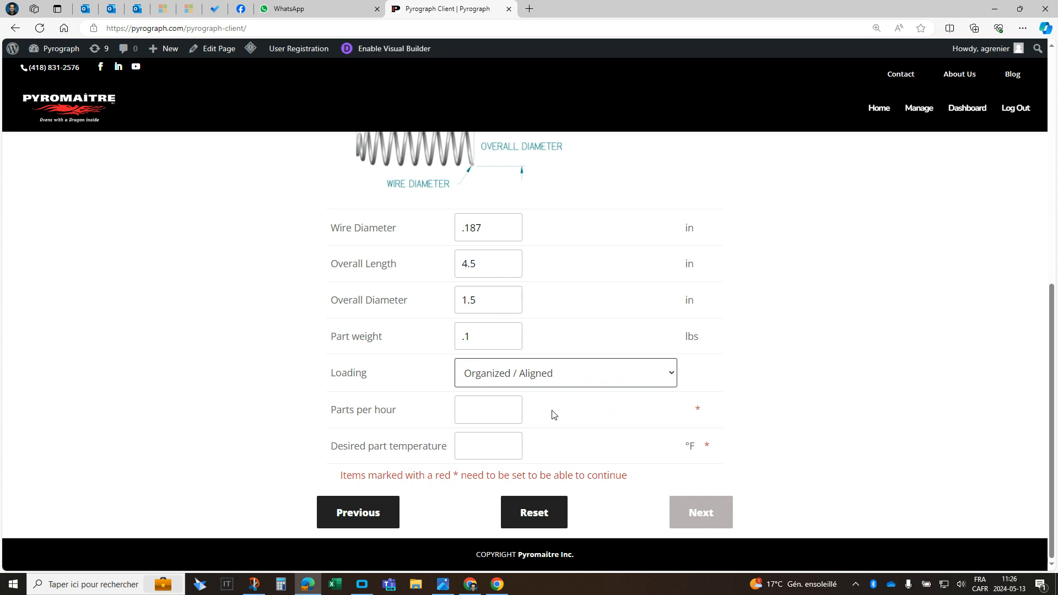
# - Set the parts per hour to 1800 and the desired part temperature to 764 °F, and continue to the placement settings
pyautogui.click(482, 407)
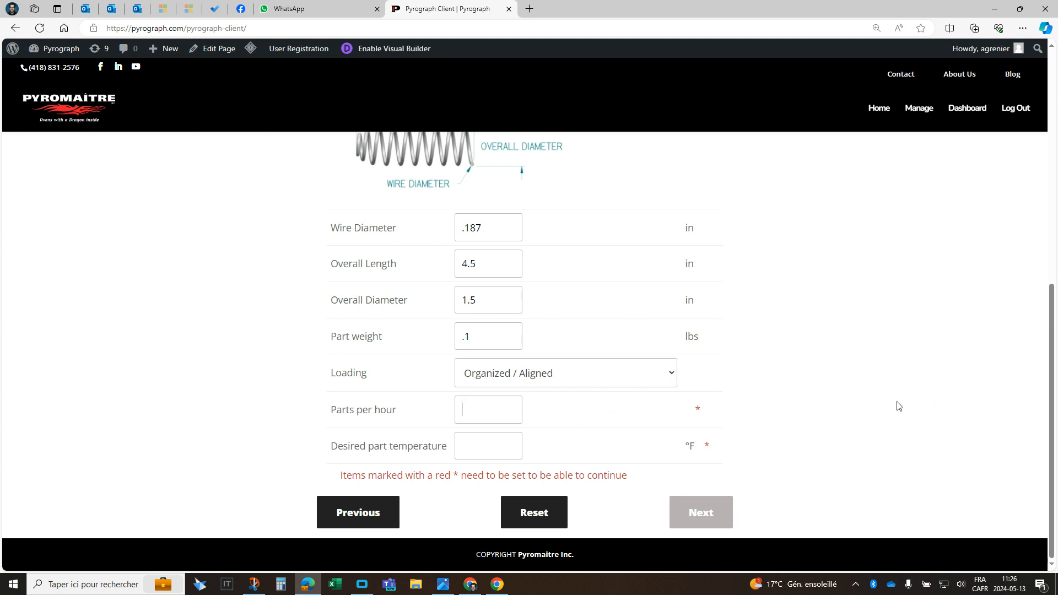
pyautogui.write('1800')
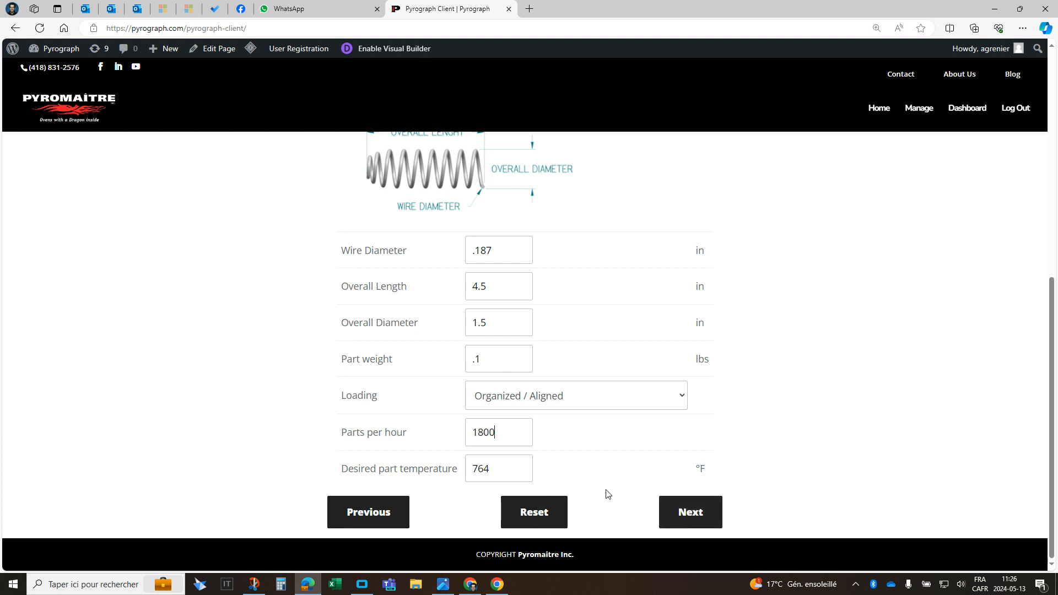
pyautogui.click(689, 515)
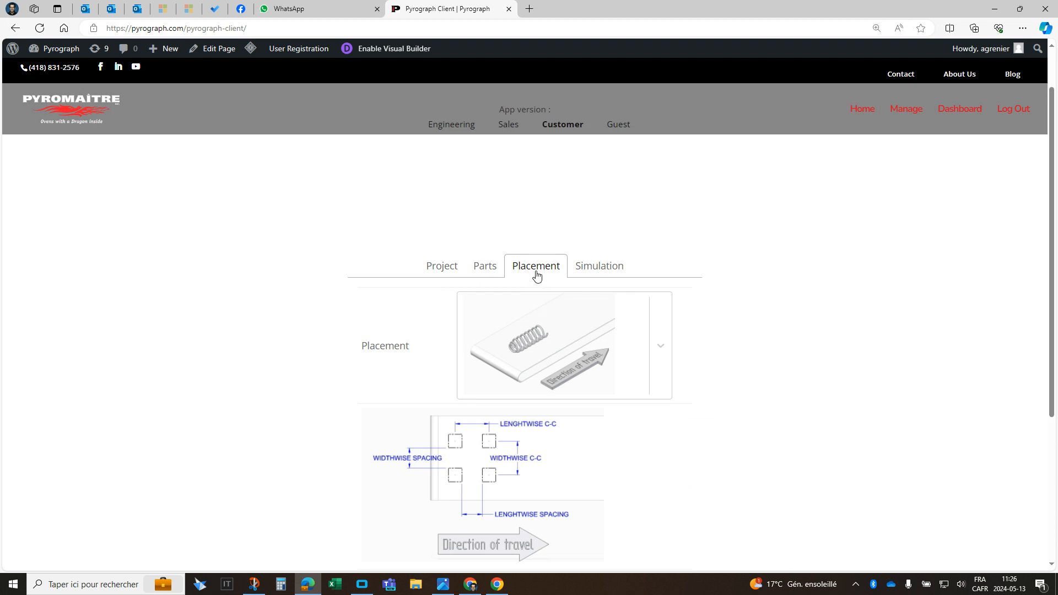
# - Choose the placement with the spring lying crosswise to the direction of travel
pyautogui.scroll(-2, 533, 274)
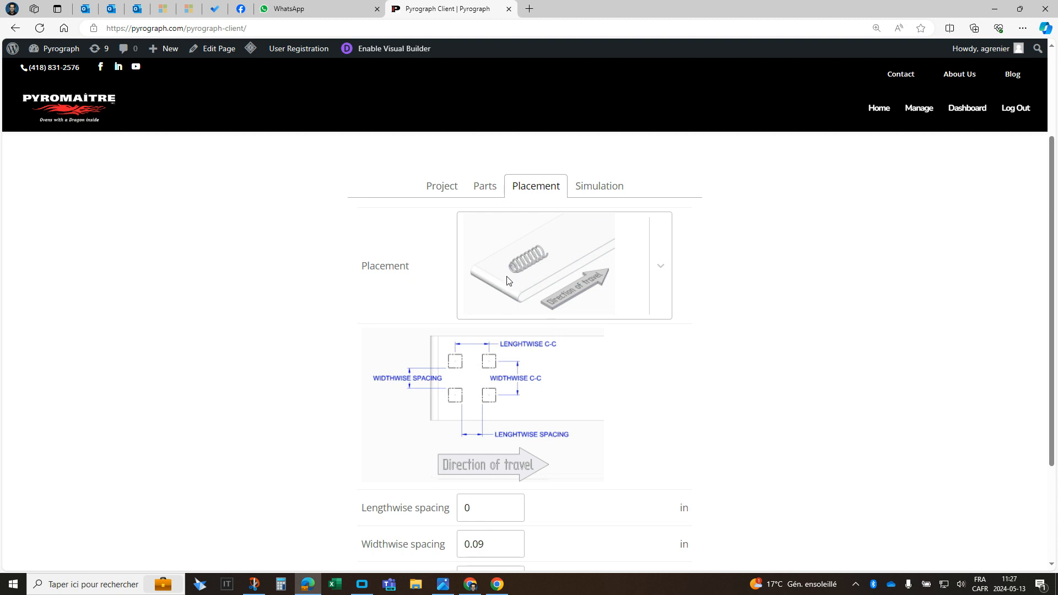
pyautogui.click(661, 266)
pyautogui.scroll(-3, 660, 266)
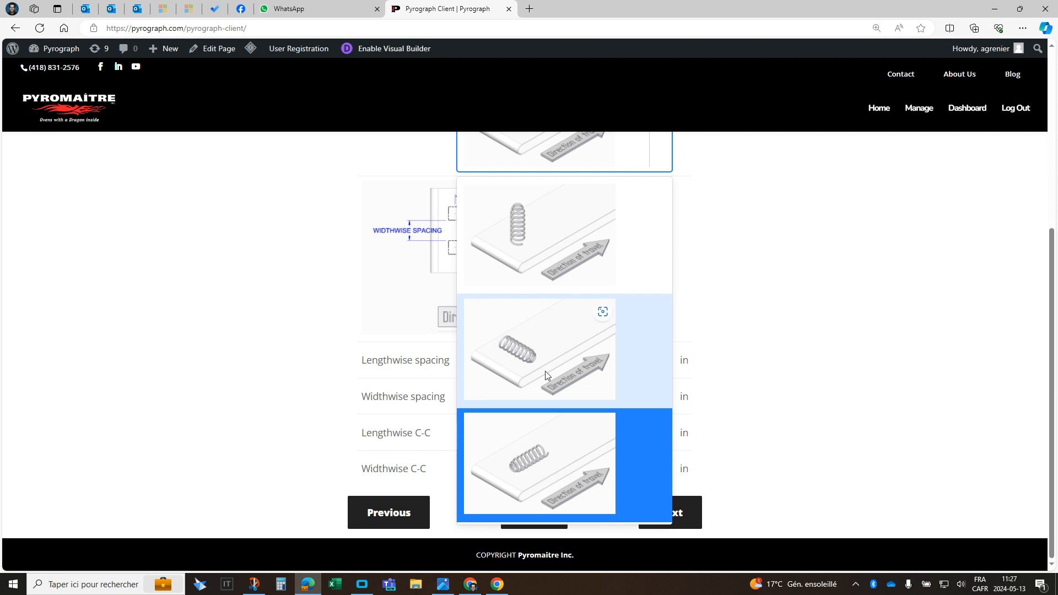
pyautogui.click(521, 355)
pyautogui.scroll(4, 689, 325)
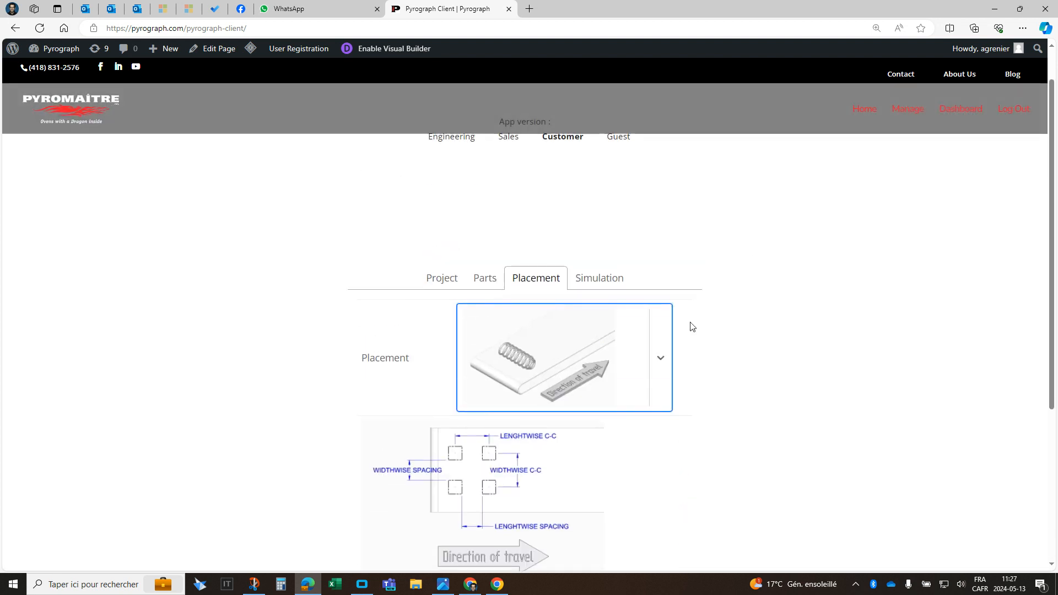
pyautogui.scroll(-4, 597, 346)
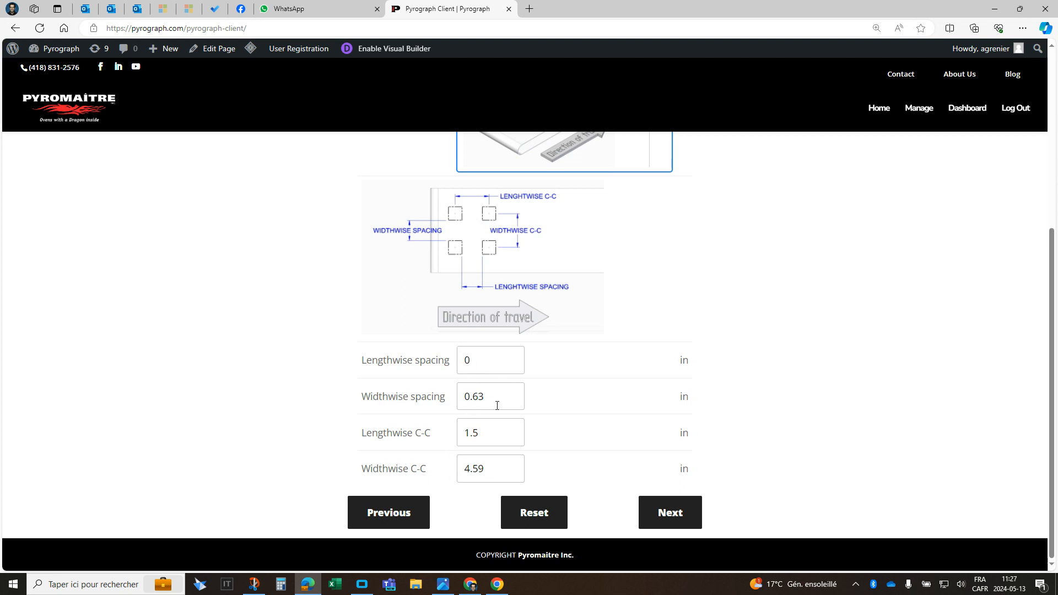
# - Continue to the simulation and examine the heating curve, part temperatures, production capacity and heating power
pyautogui.click(680, 516)
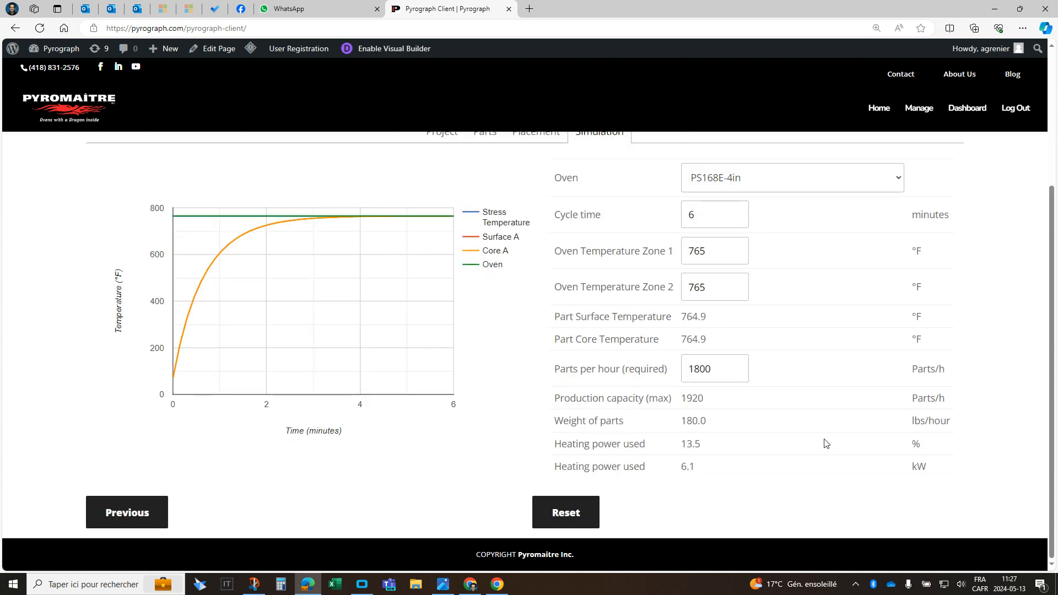
pyautogui.scroll(1, 505, 455)
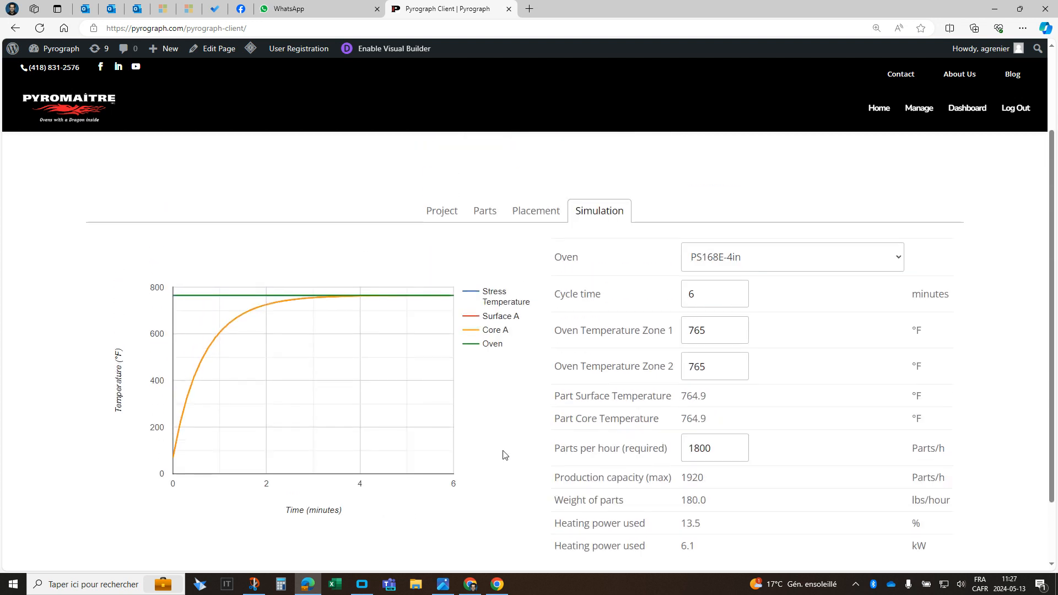
pyautogui.scroll(-1, 505, 455)
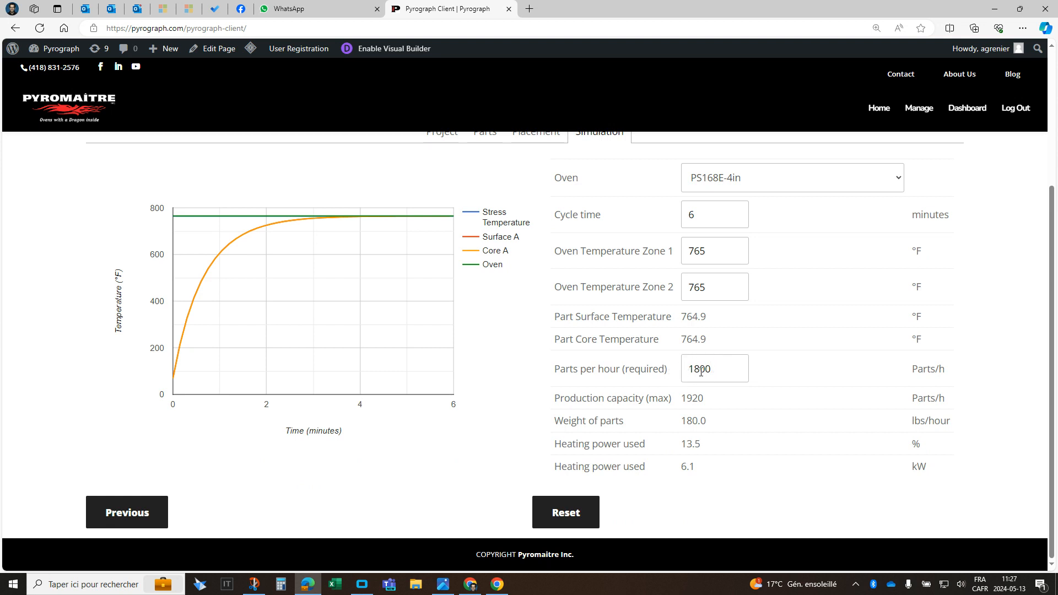
# - Compare the required parts per hour with the maximum production capacity in the simulation results
pyautogui.scroll(2, 634, 330)
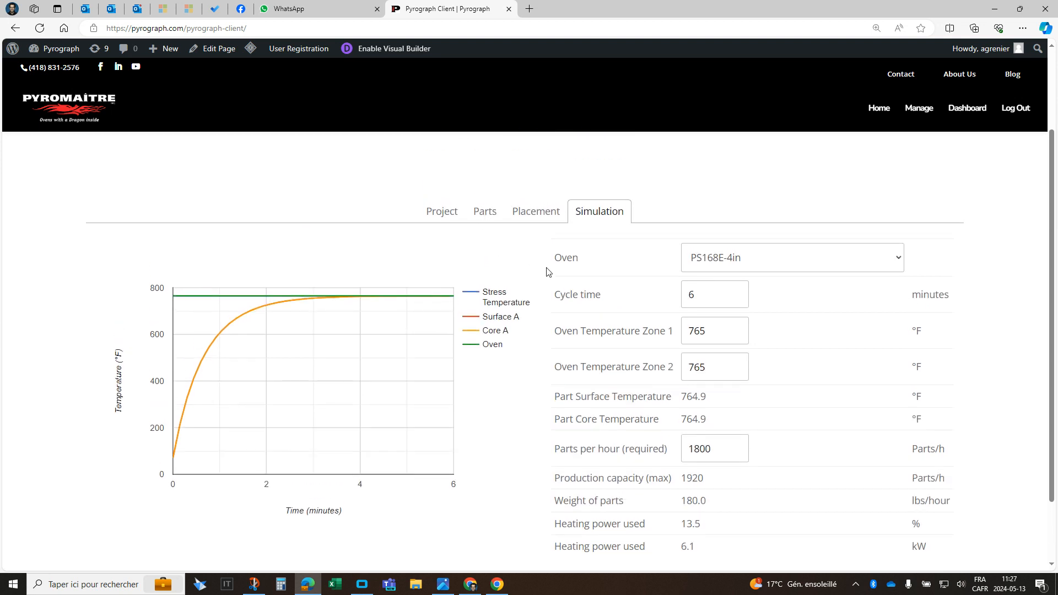
pyautogui.scroll(-2, 578, 310)
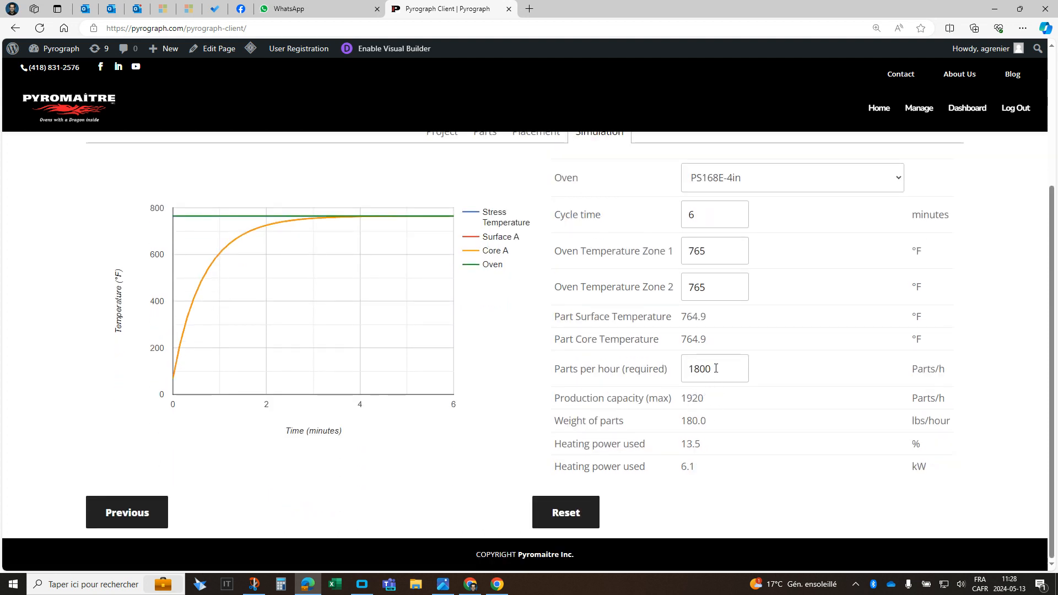
pyautogui.moveTo(715, 369); pyautogui.dragTo(683, 368)
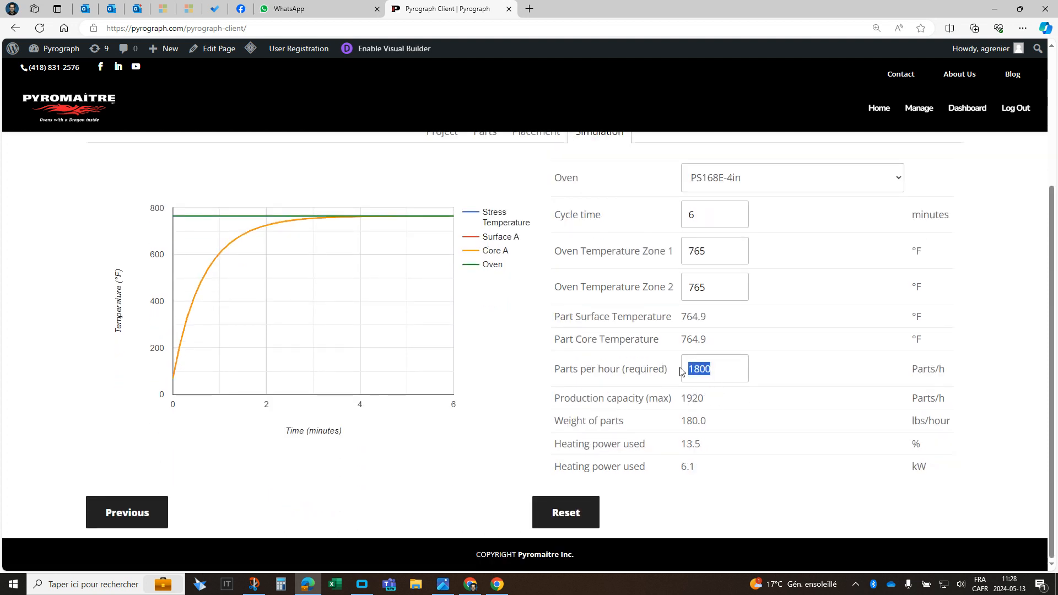
pyautogui.click(710, 404)
pyautogui.moveTo(706, 400); pyautogui.dragTo(678, 401)
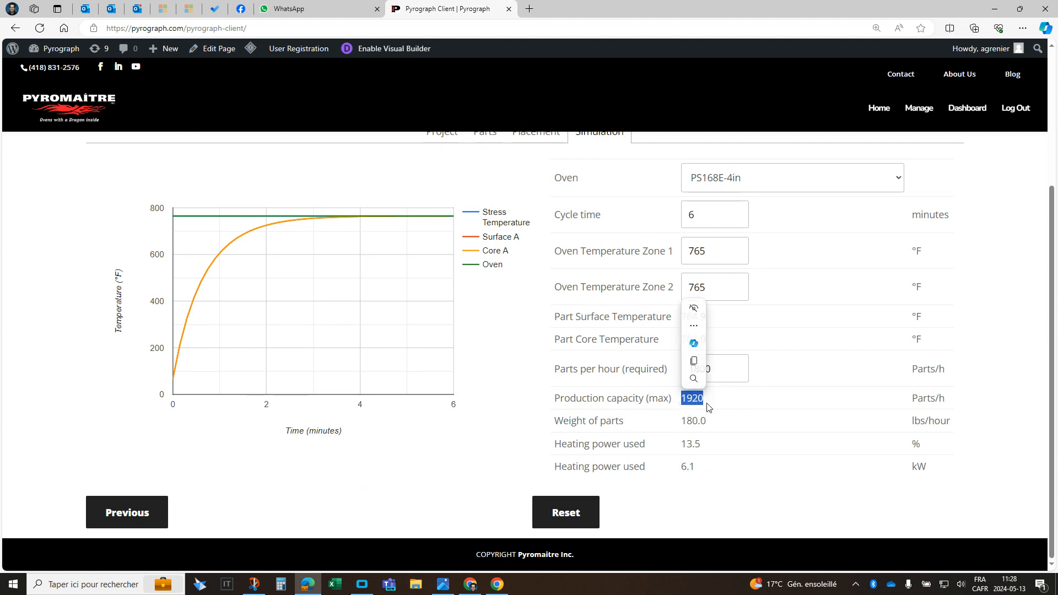
pyautogui.click(702, 400)
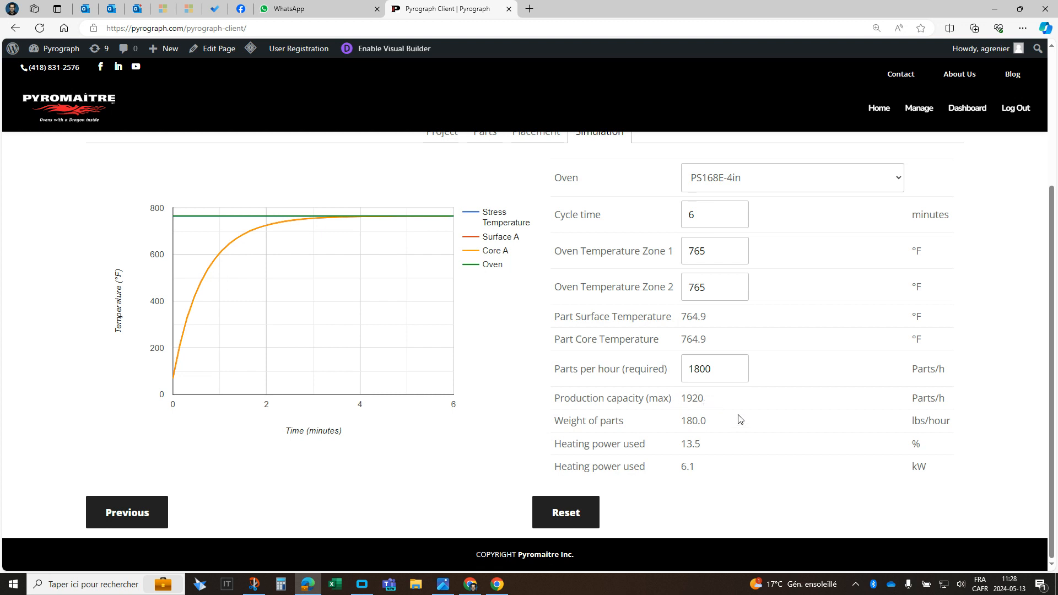
pyautogui.scroll(2, 740, 377)
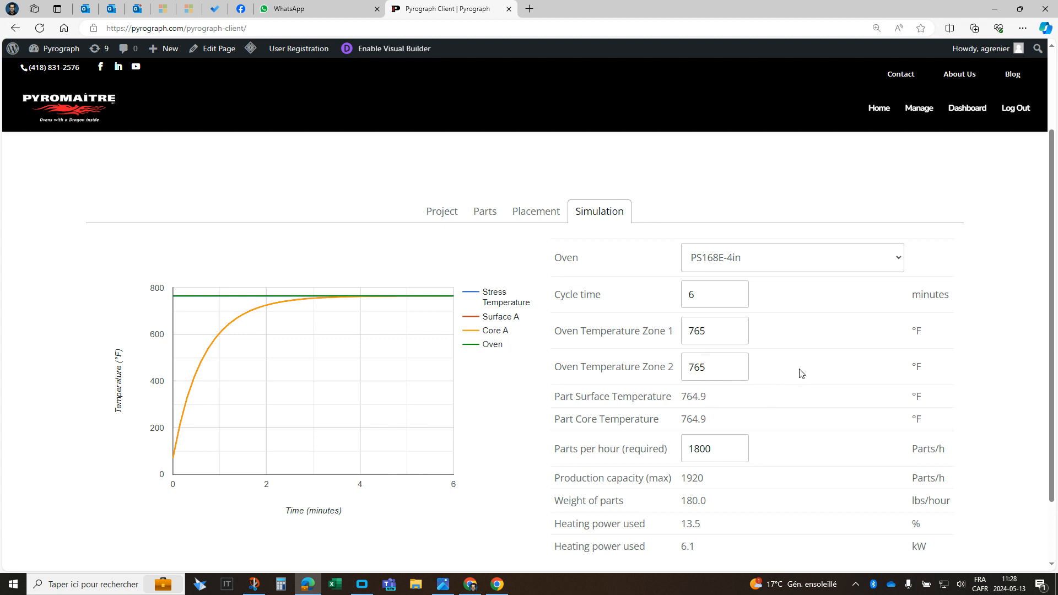
pyautogui.scroll(-2, 804, 373)
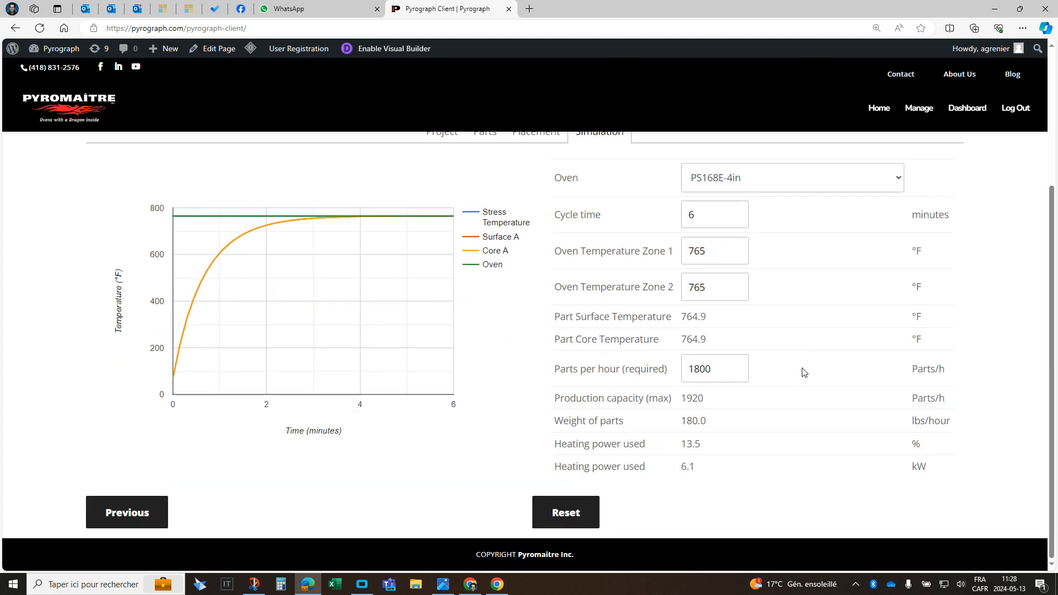
# - Reset the simulation, choose the PS168E-4in oven for the new project and continue to the parts settings
pyautogui.click(567, 512)
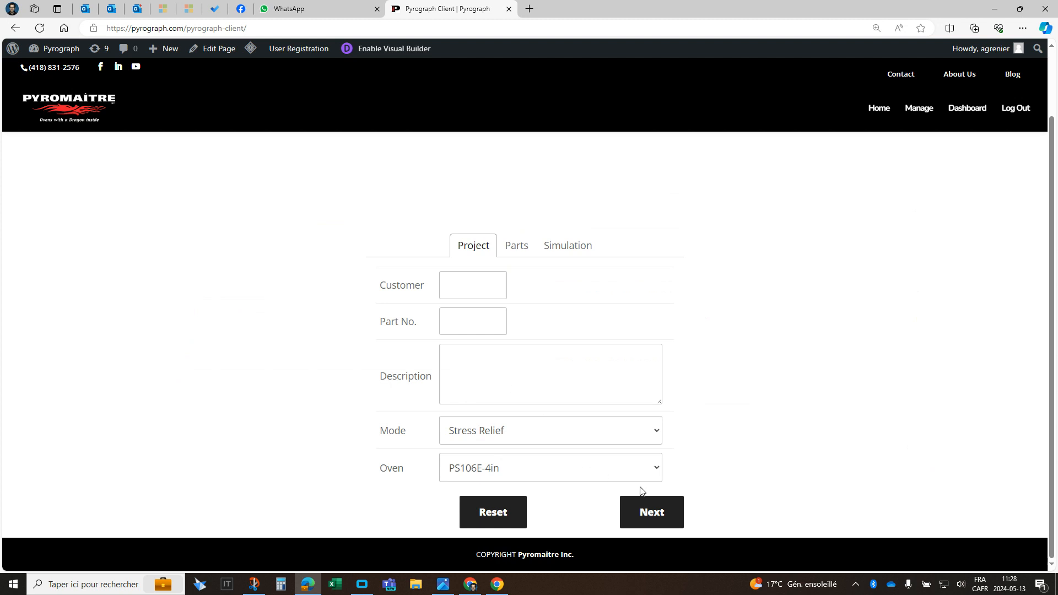
pyautogui.click(656, 469)
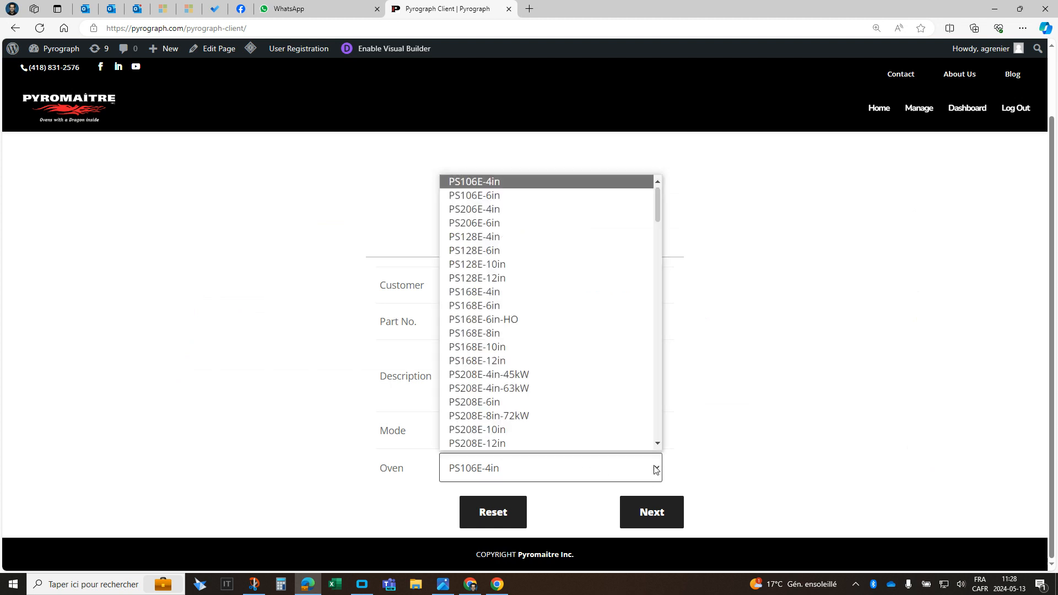
pyautogui.click(485, 295)
pyautogui.click(672, 512)
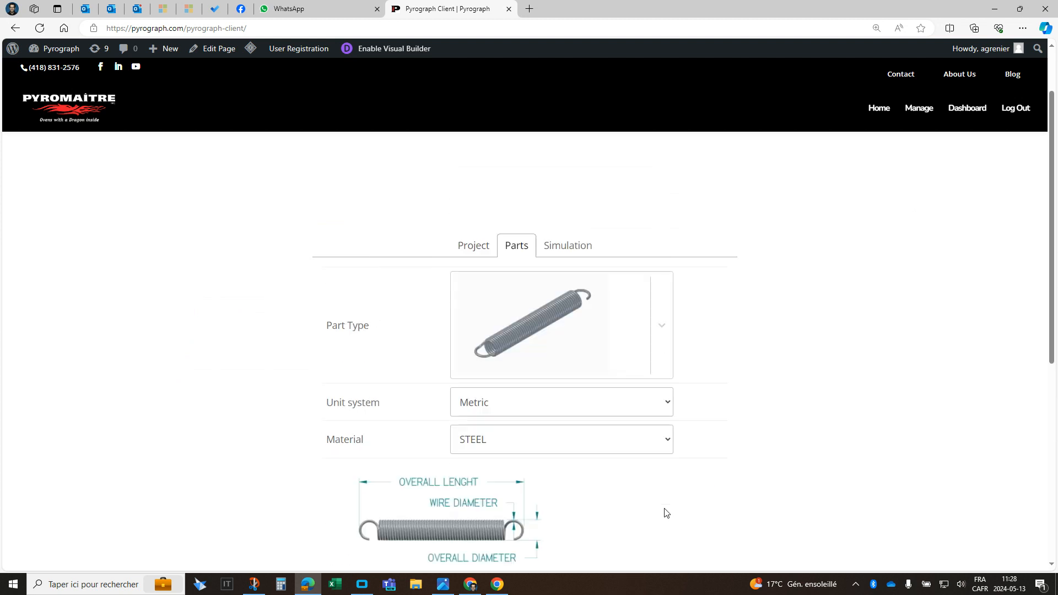
# - Choose the compression spring part type with Imperial units and CHROME SILICON STEEL ASTM 401 as material
pyautogui.click(663, 330)
pyautogui.click(594, 483)
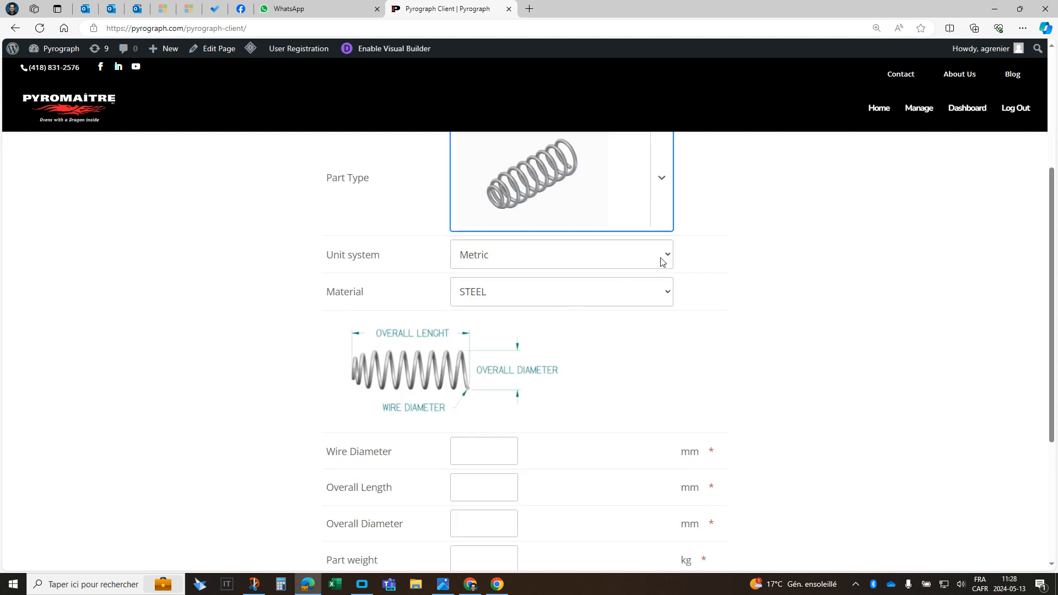
pyautogui.click(572, 263)
pyautogui.click(560, 292)
pyautogui.click(653, 290)
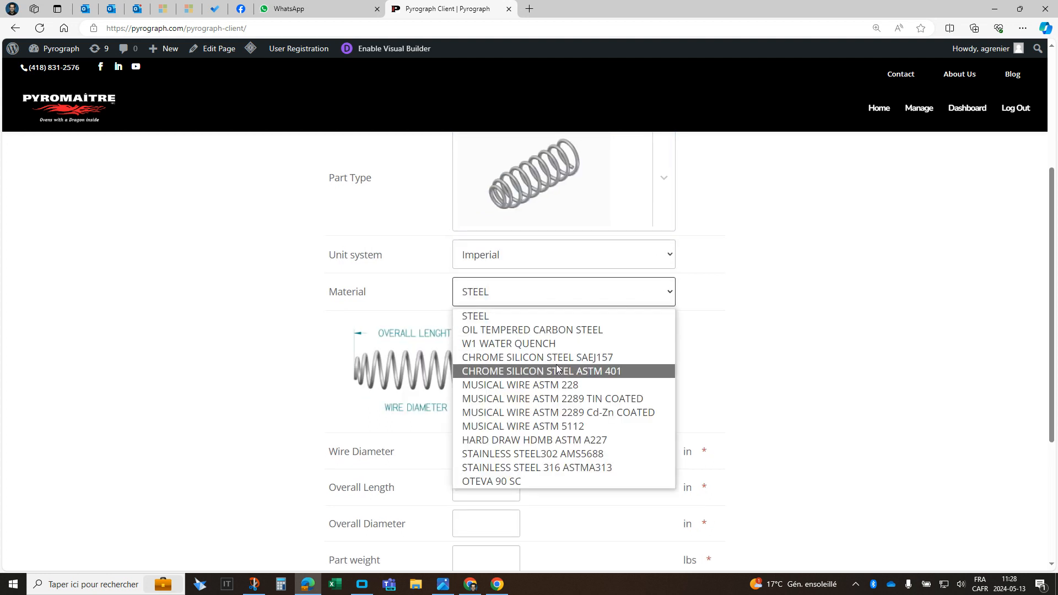
pyautogui.click(556, 365)
# - Set the spring's wire diameter to .187 in, overall length to 4.5 in, overall diameter to 1.5 in and part weight to .1 lbs
pyautogui.scroll(-3, 512, 377)
pyautogui.click(481, 292)
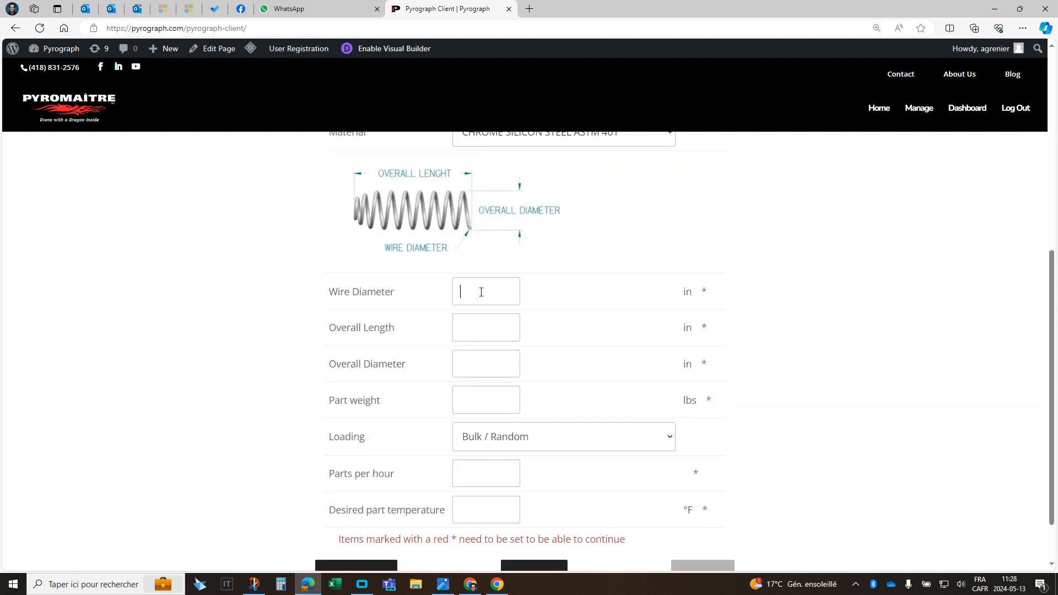
pyautogui.write('.187')
pyautogui.click(488, 331)
pyautogui.write('4.5')
pyautogui.click(488, 362)
pyautogui.write('1.5')
pyautogui.click(489, 392)
pyautogui.write('.1')
# - Set the parts per hour to 2000 and the desired part temperature to 768 °F, and continue to the simulation
pyautogui.scroll(-1, 552, 366)
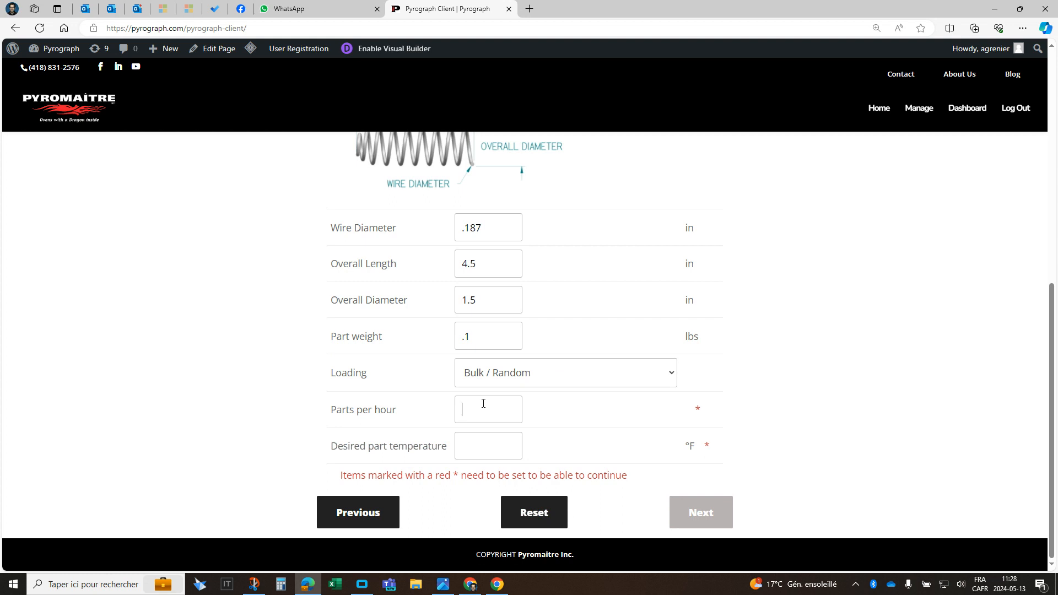
pyautogui.write('2000')
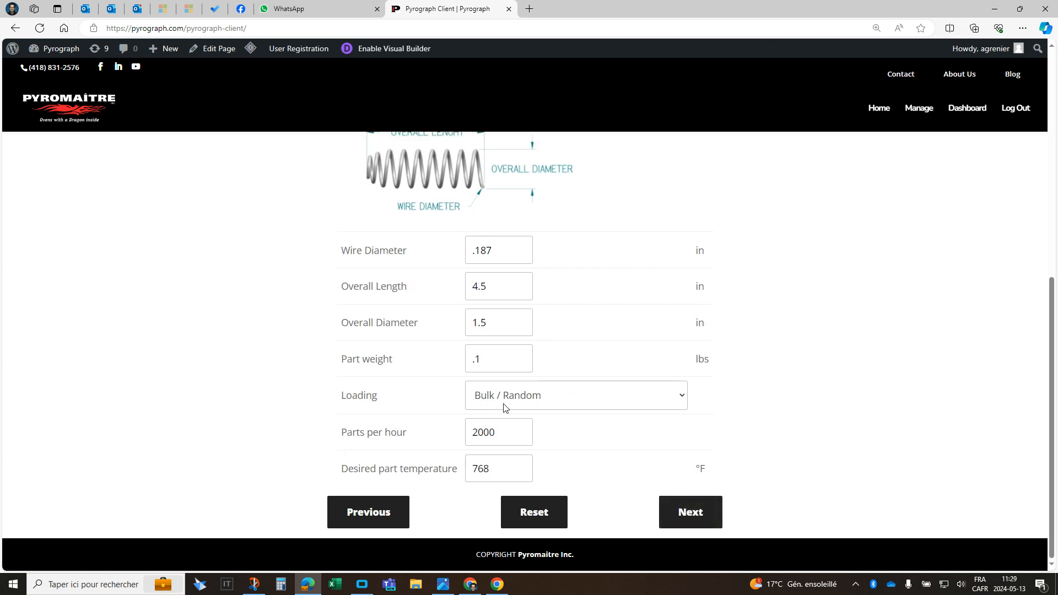
pyautogui.click(699, 514)
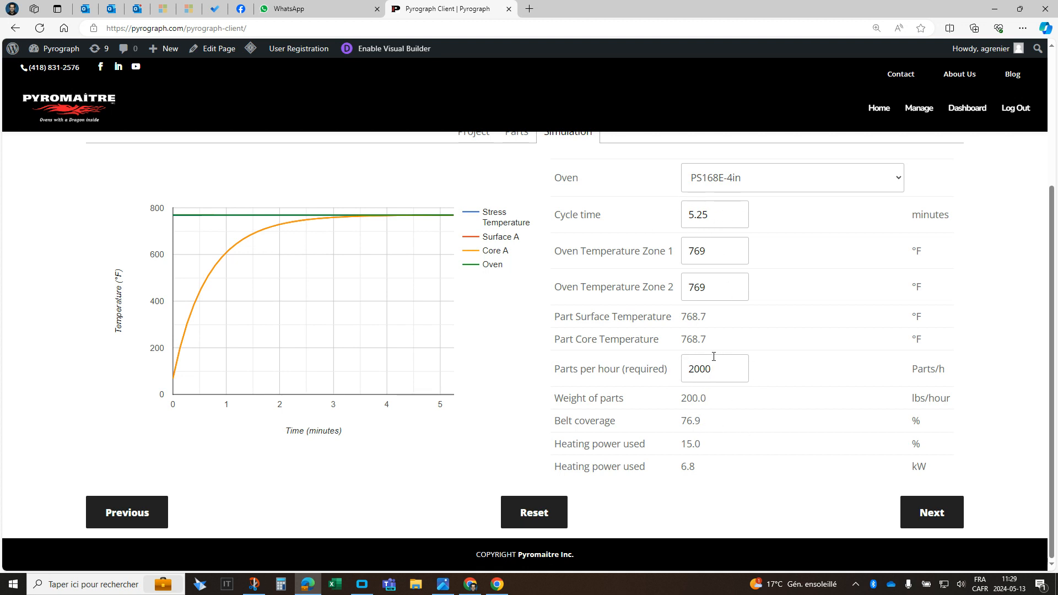
# - Check the belt coverage and set the cycle time to 4 minutes
pyautogui.doubleClick(695, 420)
pyautogui.click(766, 449)
pyautogui.moveTo(709, 215); pyautogui.dragTo(651, 219)
pyautogui.write('4')
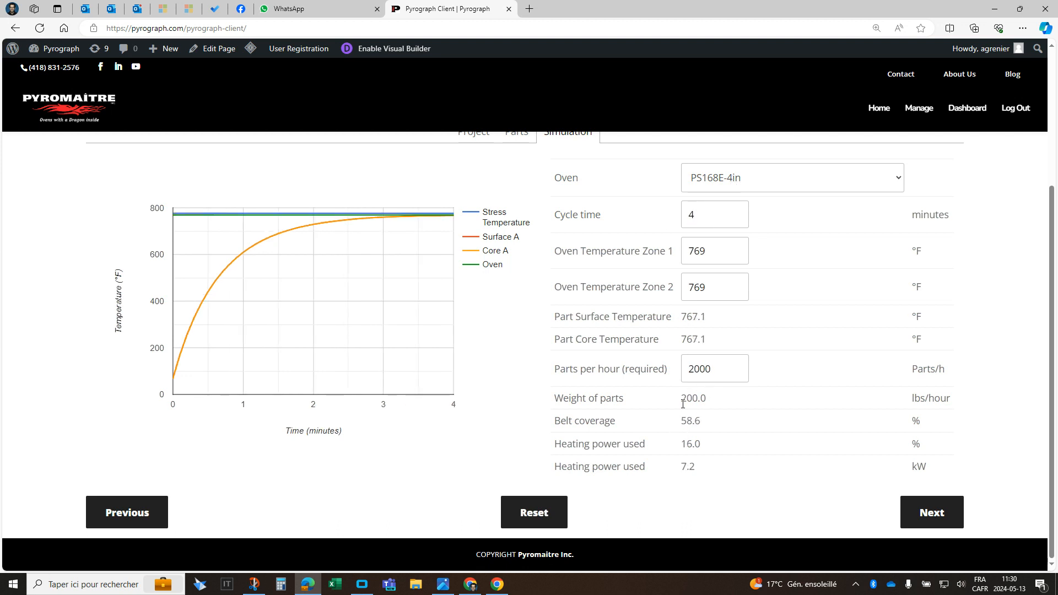
# - Try a cycle time of 1 minute and extend it to 10 minutes to compare the simulation results
pyautogui.click(722, 214)
pyautogui.moveTo(708, 215); pyautogui.dragTo(670, 217)
pyautogui.write('1')
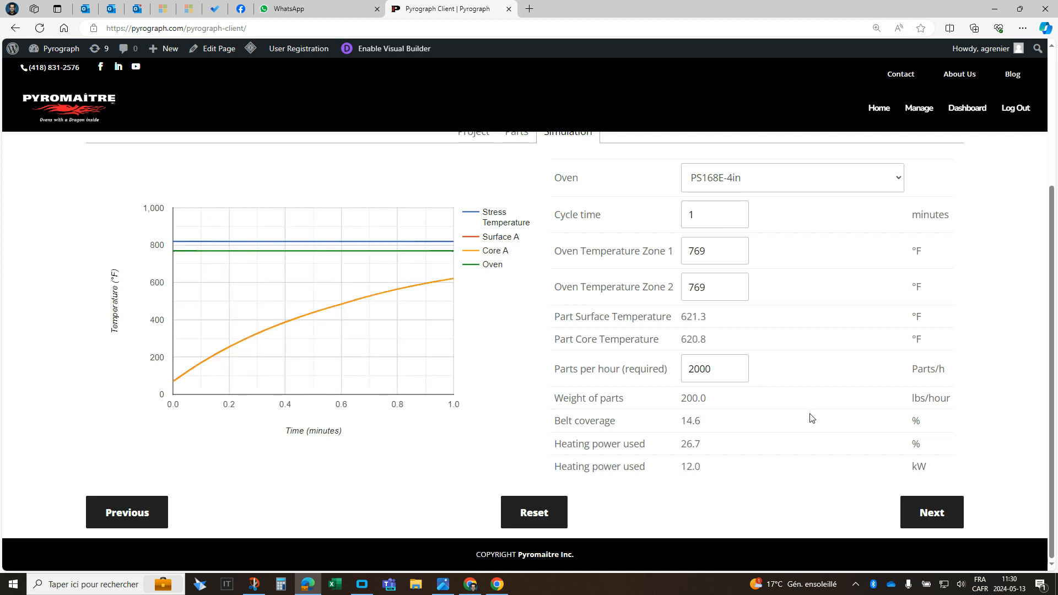
pyautogui.write('0')
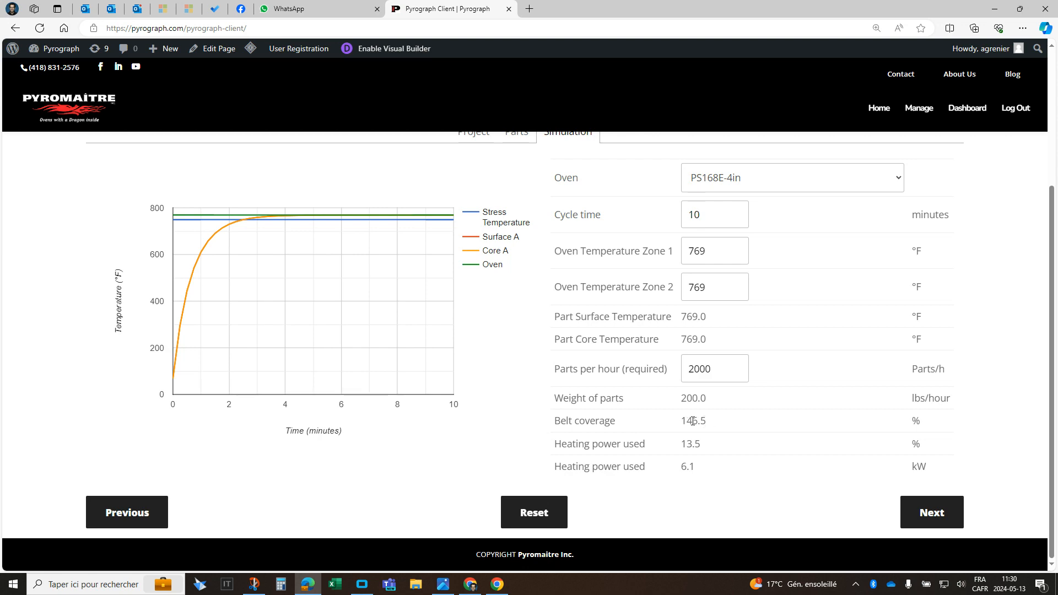
# - Try cycle times of 5 and 3 minutes to compare the stress temperature and belt coverage
pyautogui.scroll(1, 736, 309)
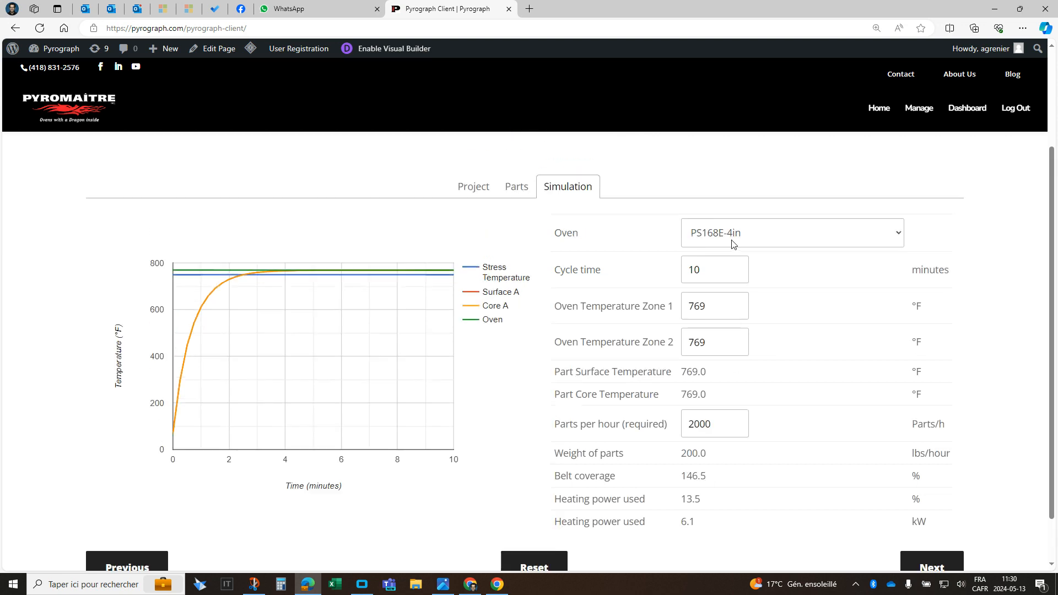
pyautogui.scroll(-1, 730, 221)
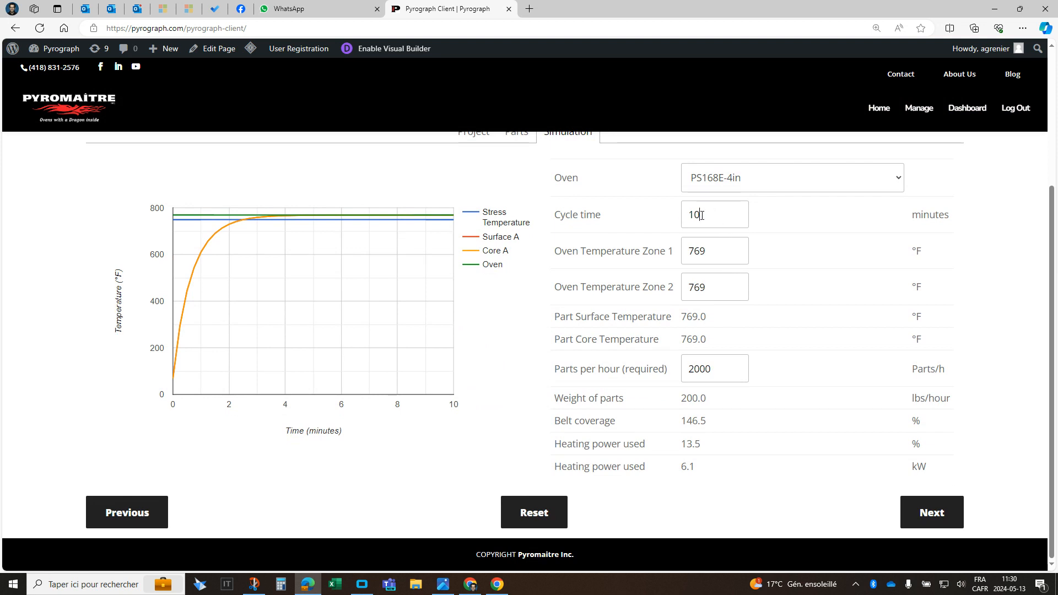
pyautogui.doubleClick(681, 218)
pyautogui.write('5')
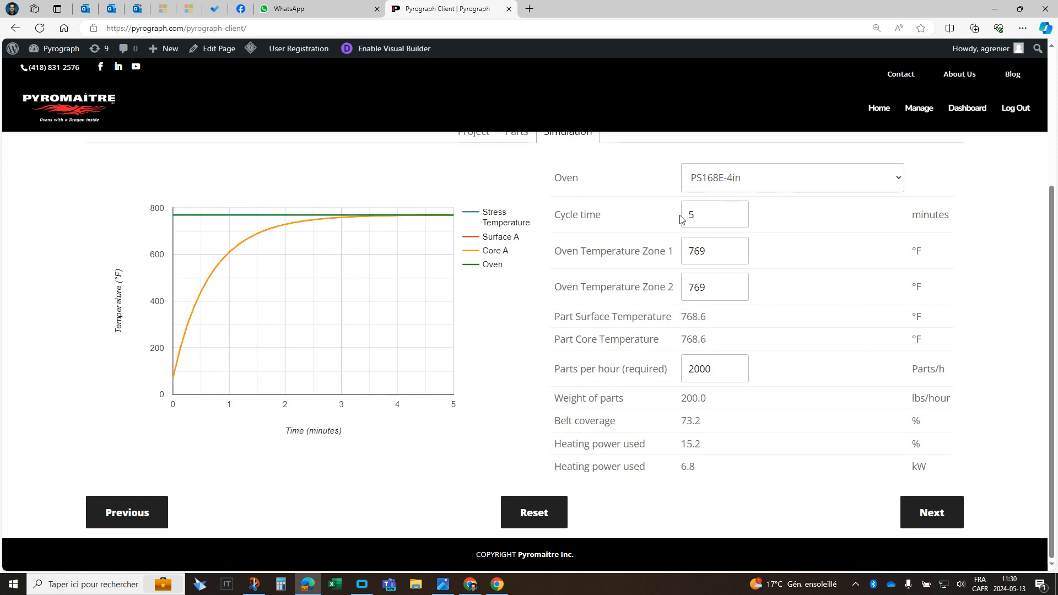
pyautogui.doubleClick(682, 218)
pyautogui.write('3')
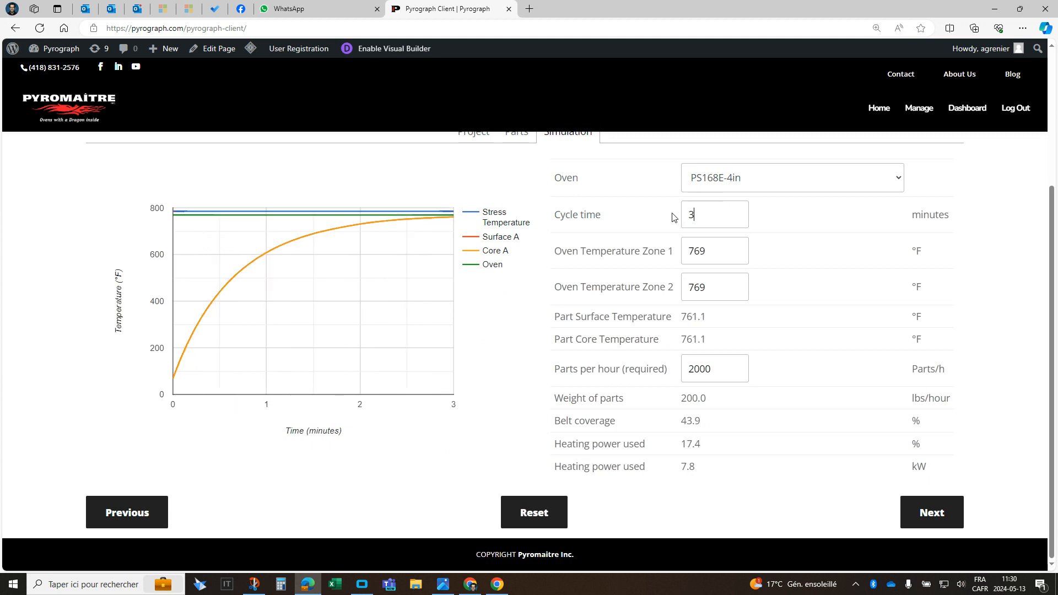
# - Set the cycle time to 10 minutes after checking the stress temperature curve
pyautogui.moveTo(444, 214)
pyautogui.moveTo(734, 219); pyautogui.dragTo(674, 217)
pyautogui.write('10')
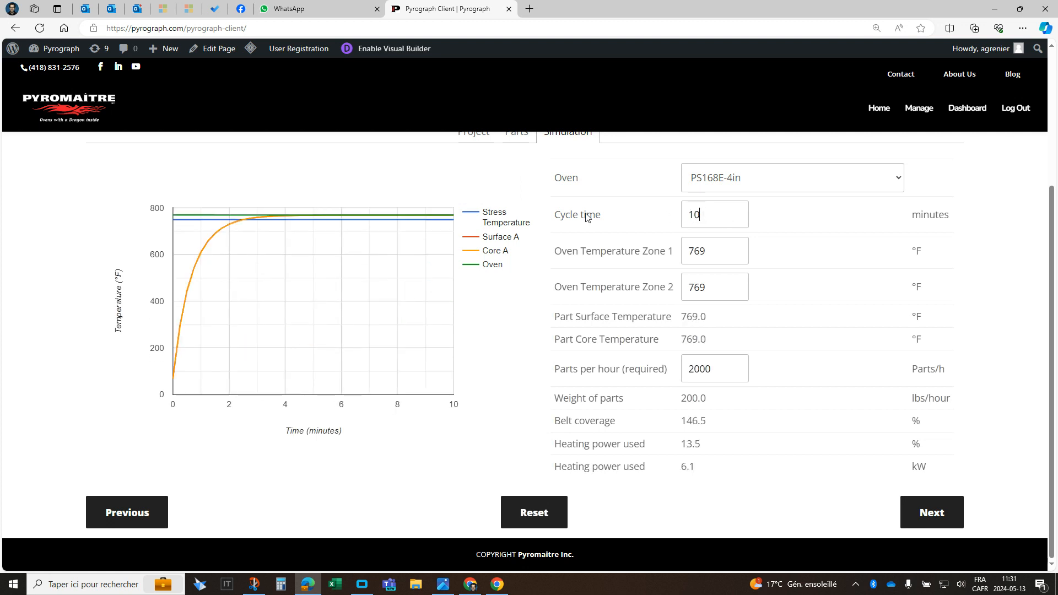
# - Examine the stress temperature curve, part temperatures, belt coverage and heating power for the 10-minute cycle
pyautogui.moveTo(434, 223)
pyautogui.scroll(2, 799, 379)
pyautogui.scroll(-2, 800, 380)
pyautogui.scroll(2, 826, 435)
pyautogui.scroll(-2, 840, 433)
pyautogui.scroll(2, 614, 525)
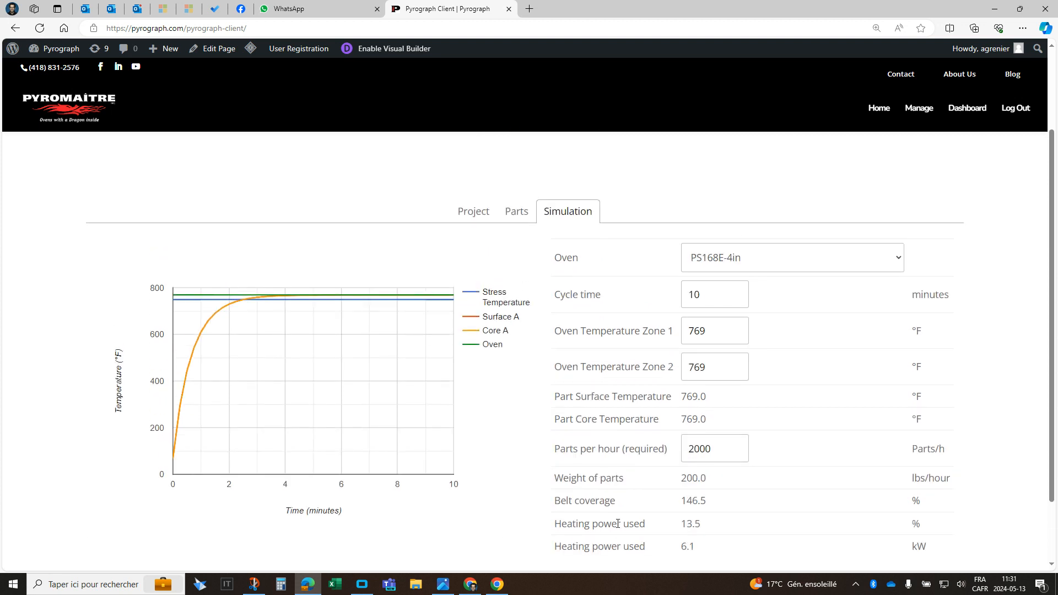
pyautogui.scroll(-2, 573, 458)
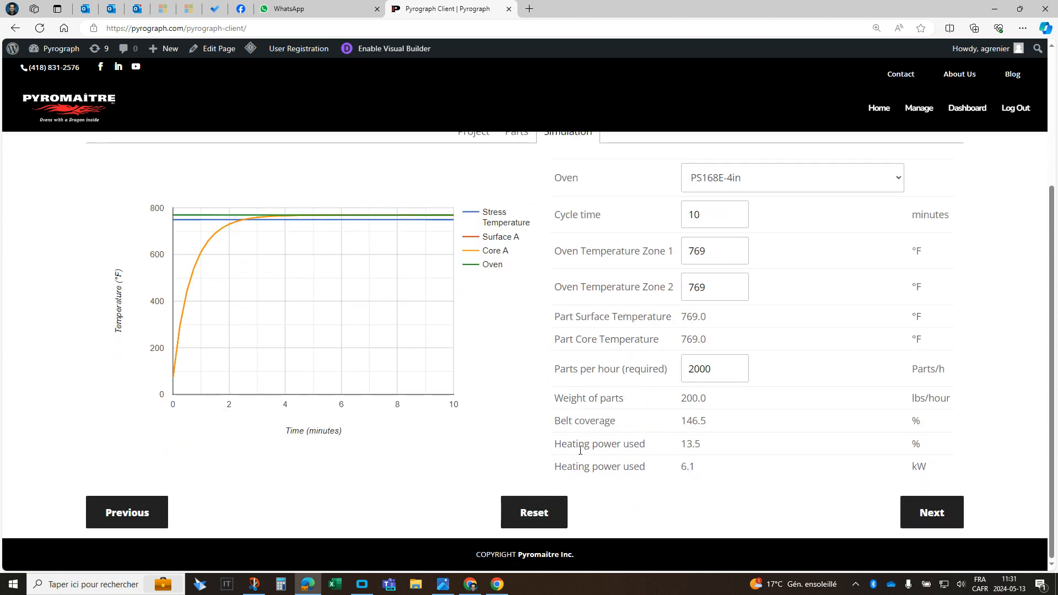